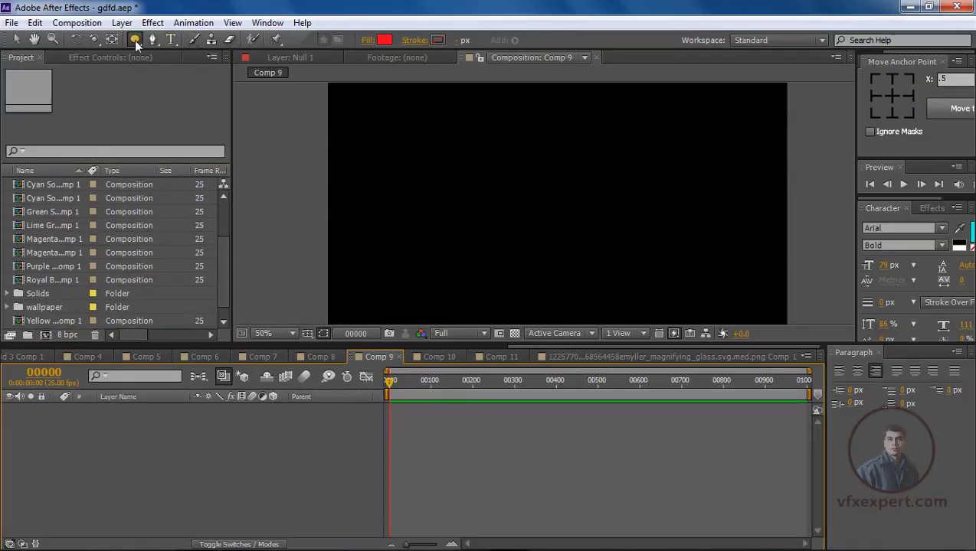
- Draw a long red rounded-rectangle bar across the middle of Comp 9 and nudge it into place
{"action": "left_click_drag", "start_coordinate": [135, 42], "coordinate": [183, 53]}
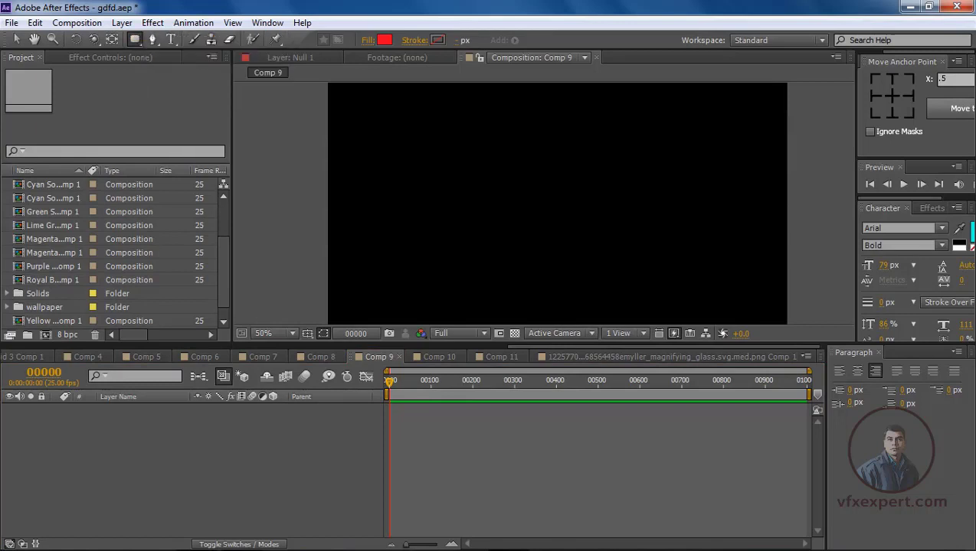
{"action": "mouse_move", "coordinate": [386, 206]}
{"action": "left_mouse_down"}
{"action": "mouse_move", "coordinate": [732, 228]}
{"action": "mouse_move", "coordinate": [751, 219]}
{"action": "left_mouse_up"}
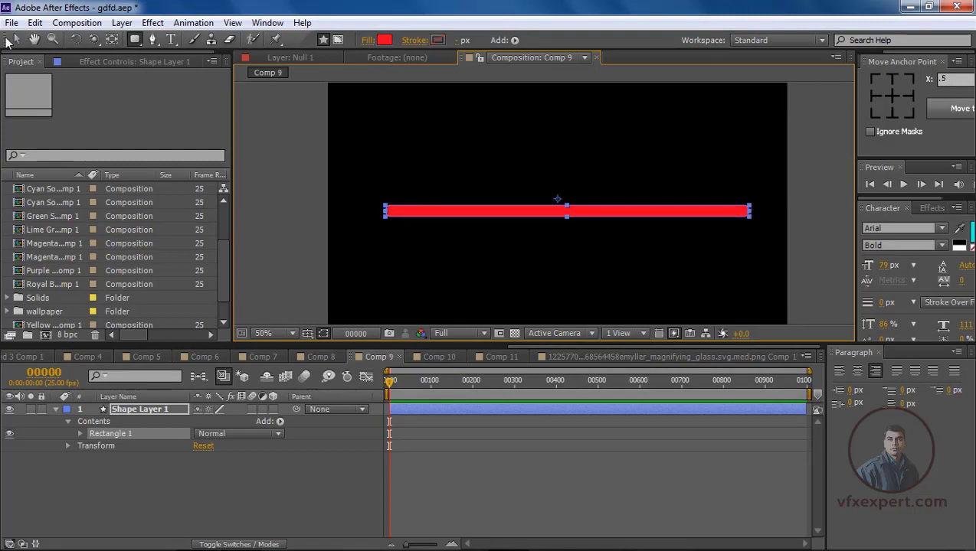
{"action": "left_click", "coordinate": [17, 40]}
{"action": "left_click_drag", "start_coordinate": [506, 208], "coordinate": [507, 213]}
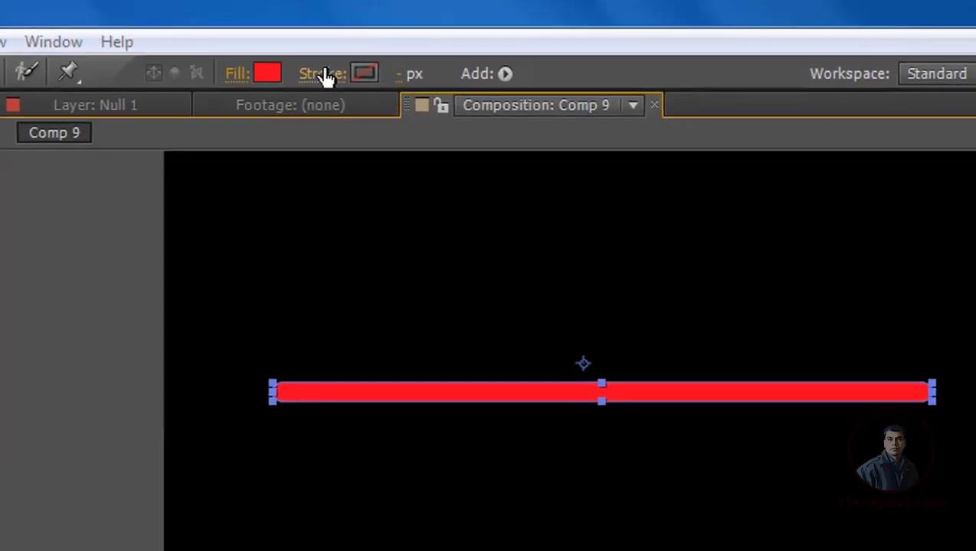
- Give the bar a solid white outline 4 px wide
{"action": "left_click", "coordinate": [326, 77]}
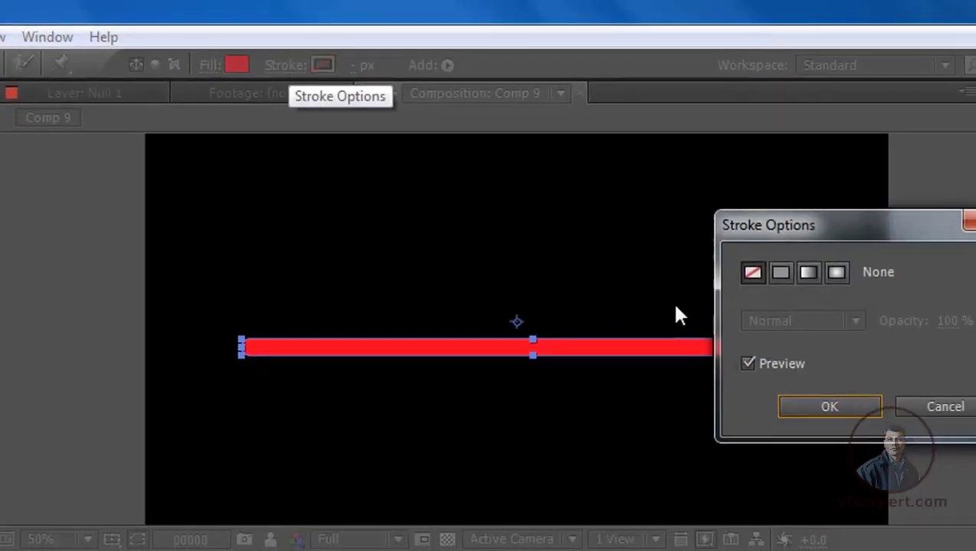
{"action": "left_click", "coordinate": [779, 274]}
{"action": "left_click", "coordinate": [824, 410]}
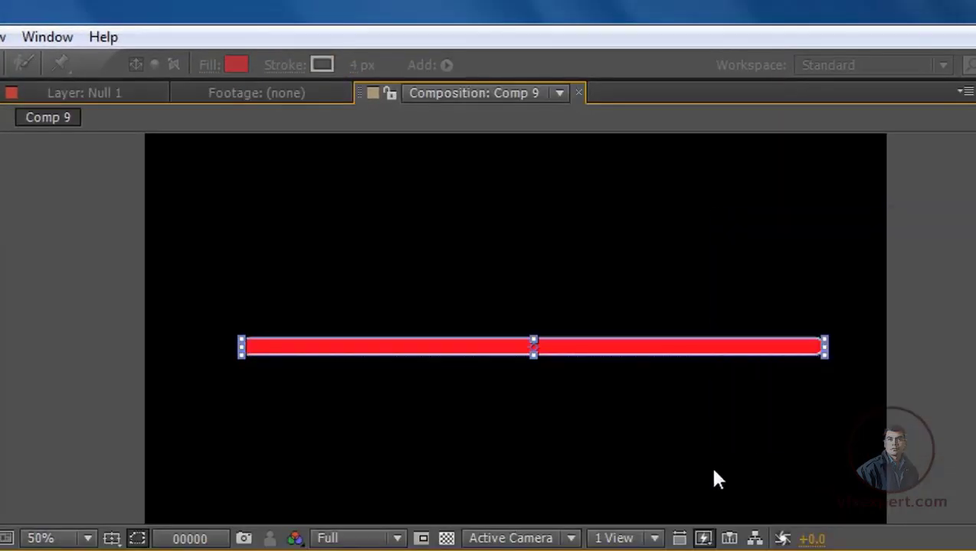
{"action": "left_click", "coordinate": [540, 413]}
{"action": "left_click", "coordinate": [448, 365]}
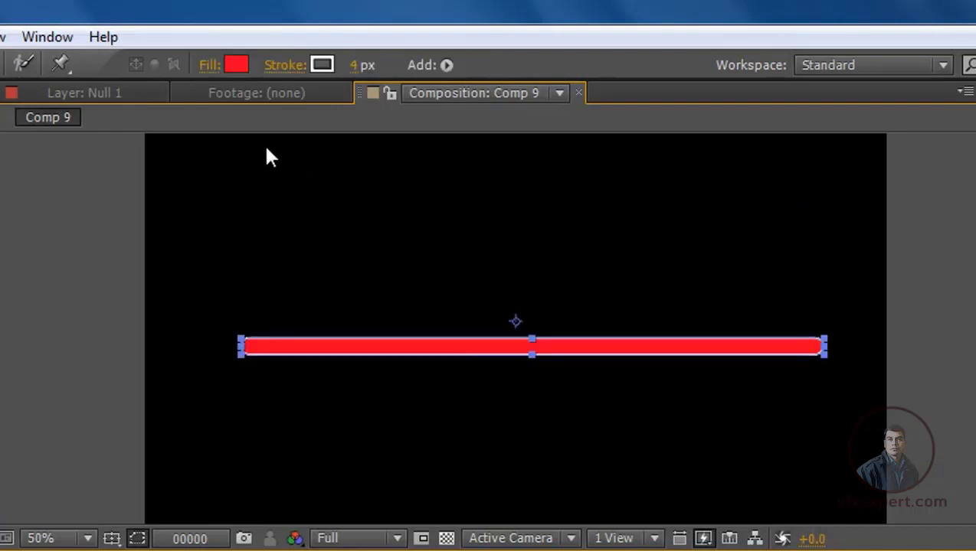
{"action": "left_click", "coordinate": [354, 67]}
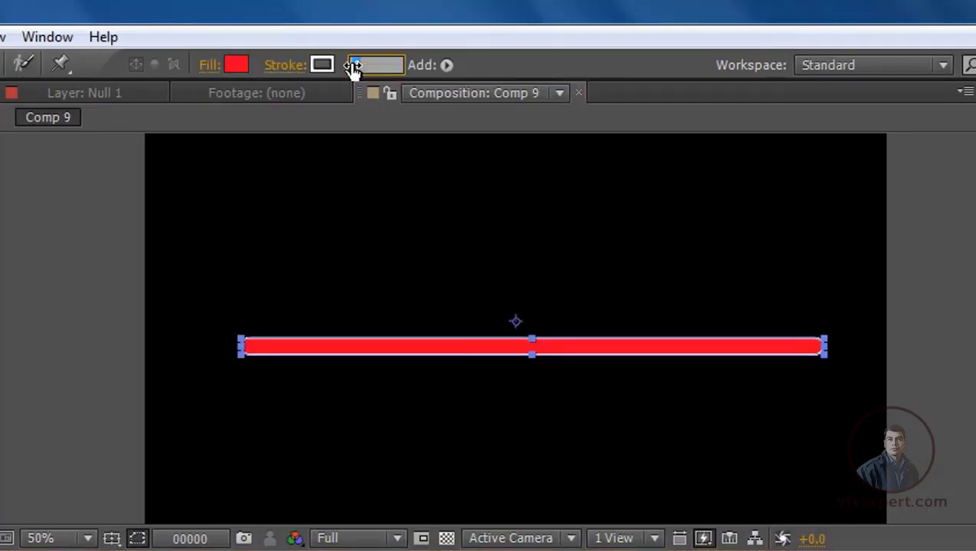
{"action": "key", "text": "Return"}
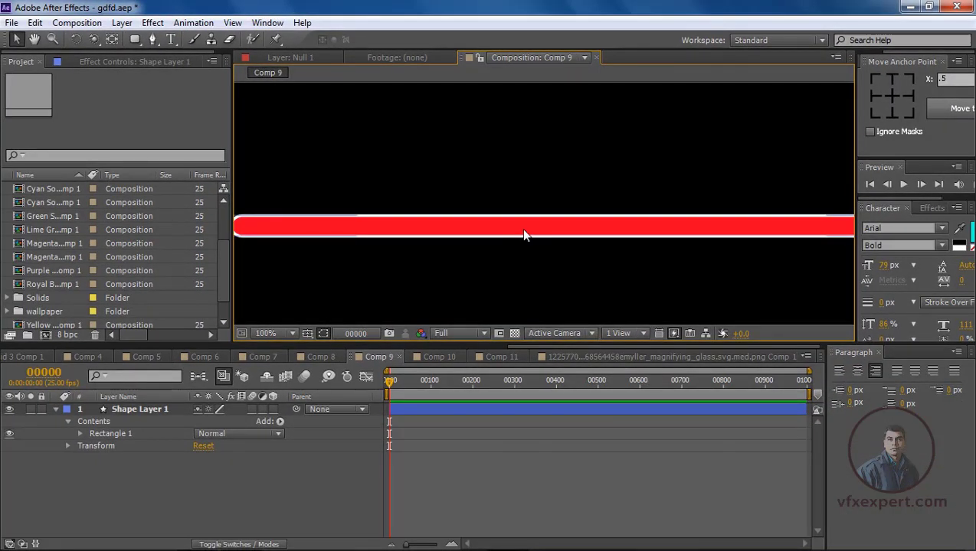
- Remove the bar's red fill so only the rounded outline remains
{"action": "left_click", "coordinate": [524, 233]}
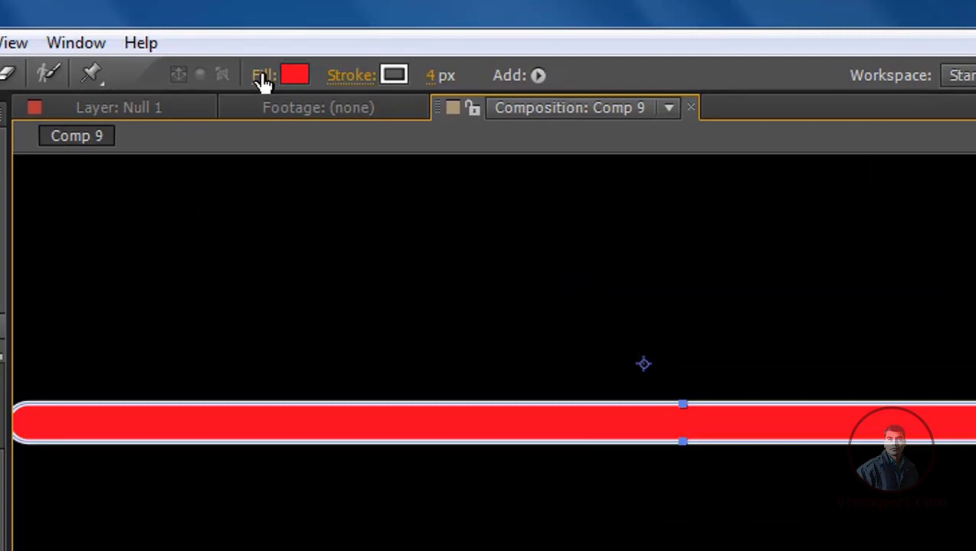
{"action": "left_click", "coordinate": [261, 75]}
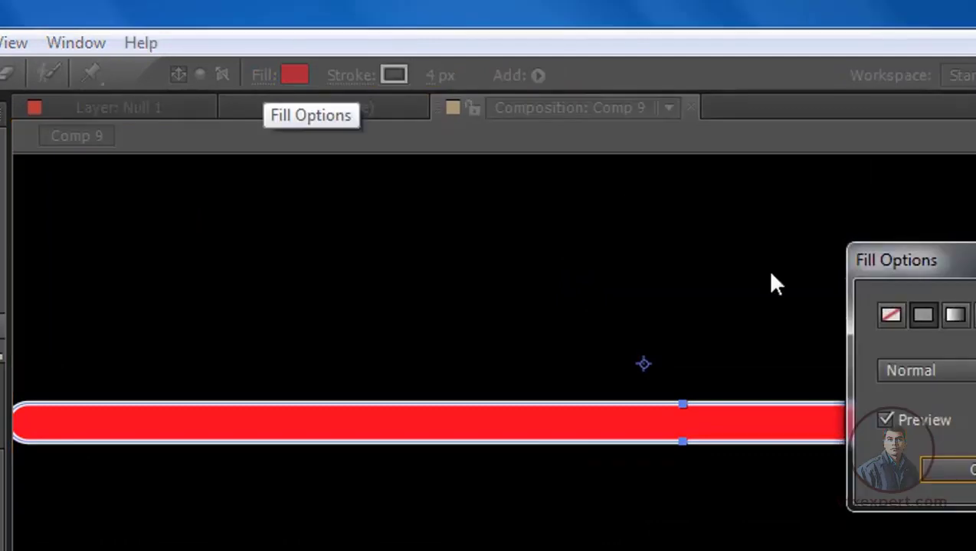
{"action": "left_click", "coordinate": [888, 314]}
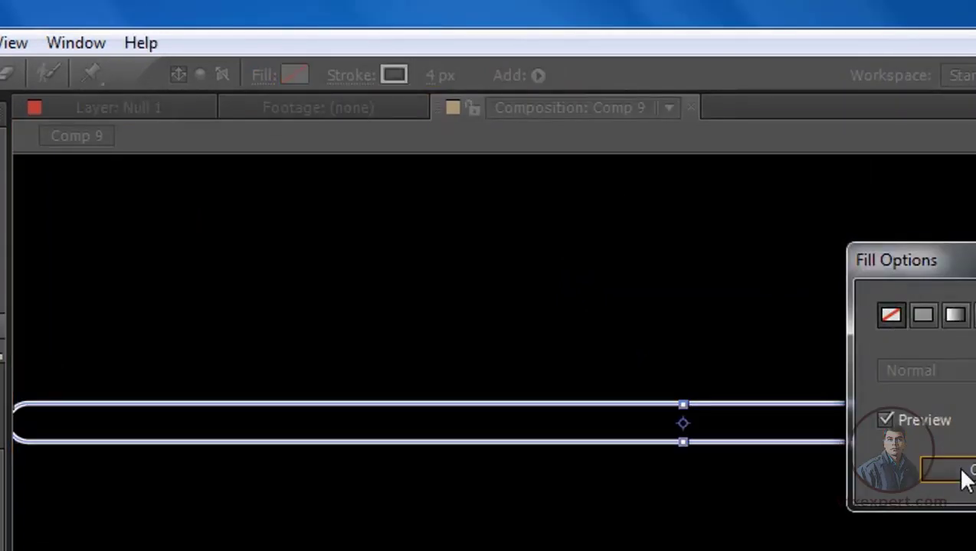
{"action": "left_click", "coordinate": [964, 472]}
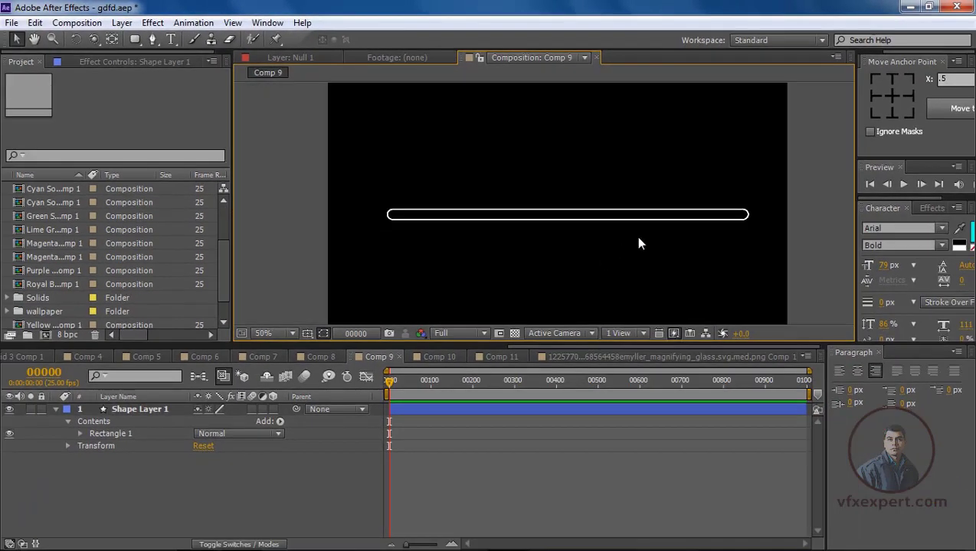
- Duplicate the outline bar layer, creating Shape Layer 2
{"action": "left_click", "coordinate": [55, 409]}
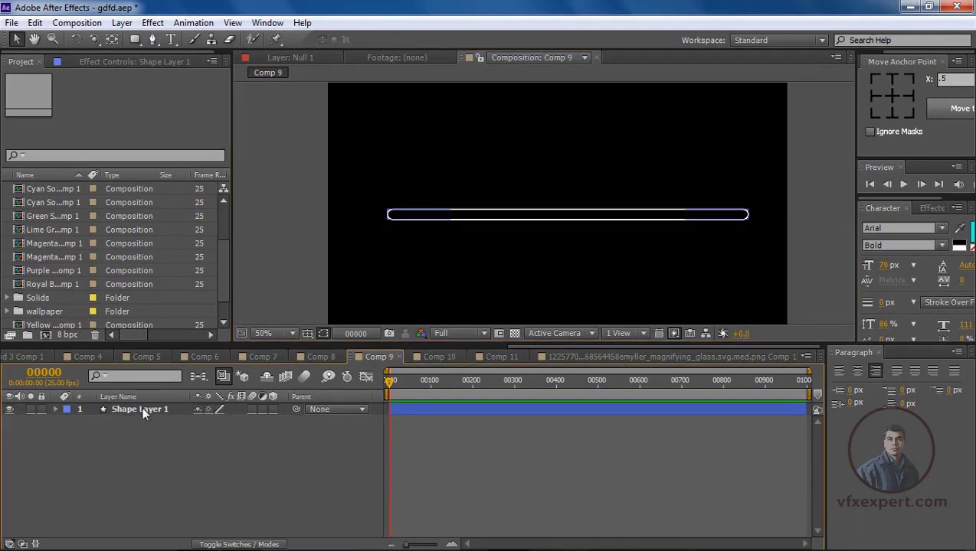
{"action": "left_click", "coordinate": [142, 409]}
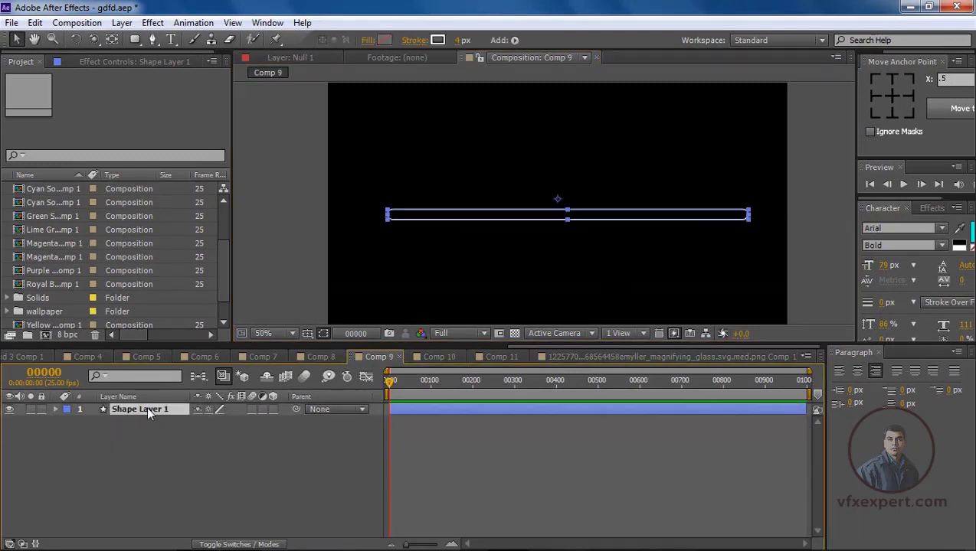
{"action": "left_click", "coordinate": [37, 24]}
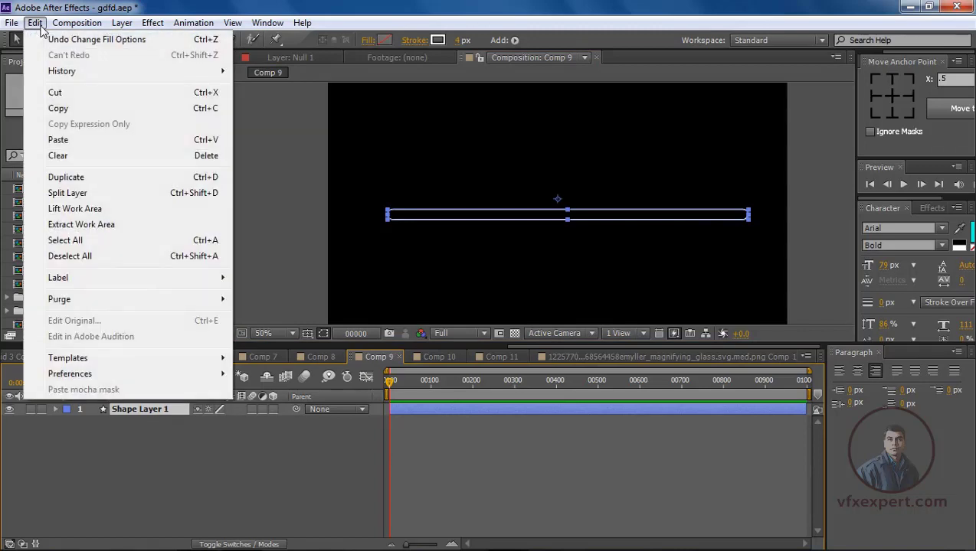
{"action": "left_click", "coordinate": [103, 179]}
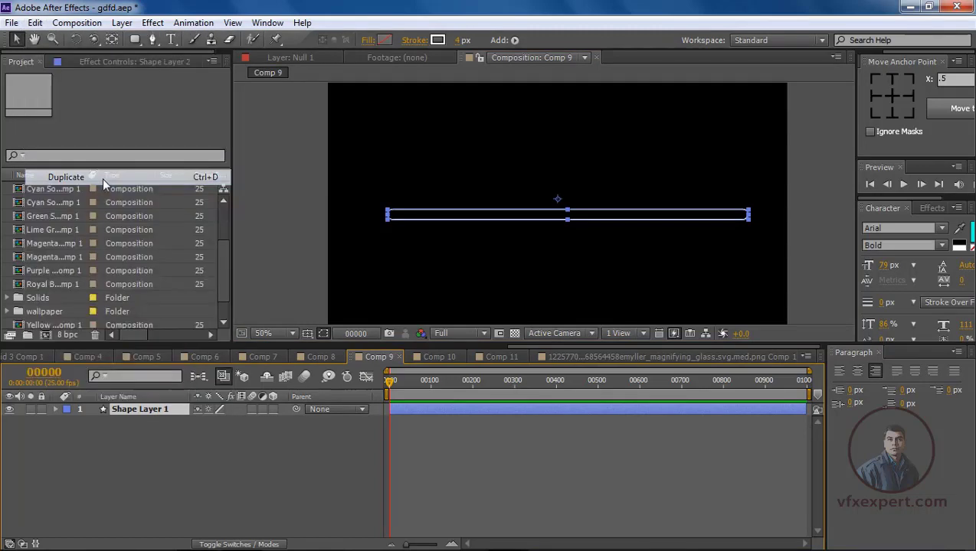
- Give Shape Layer 1 a solid red fill and remove its outline
{"action": "left_click", "coordinate": [172, 465]}
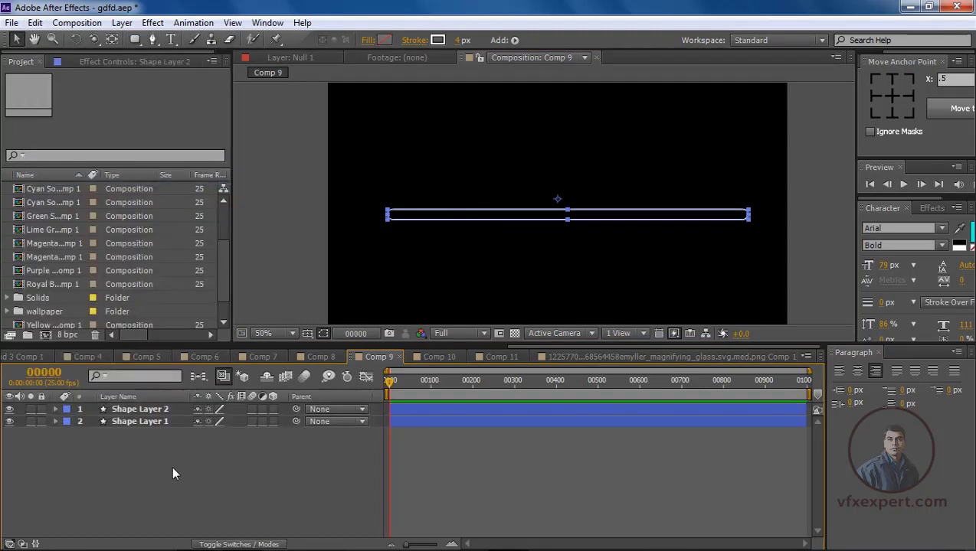
{"action": "left_click", "coordinate": [164, 422]}
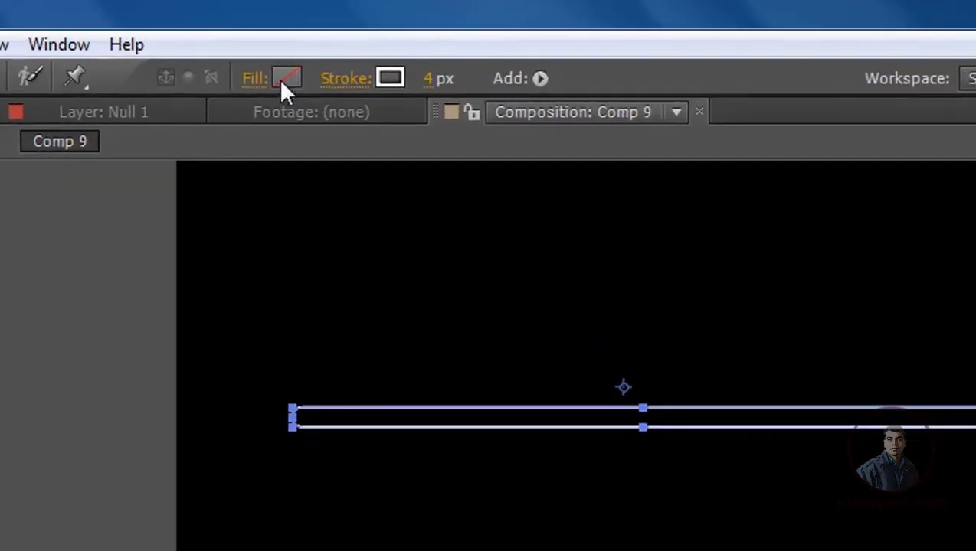
{"action": "left_click", "coordinate": [259, 82]}
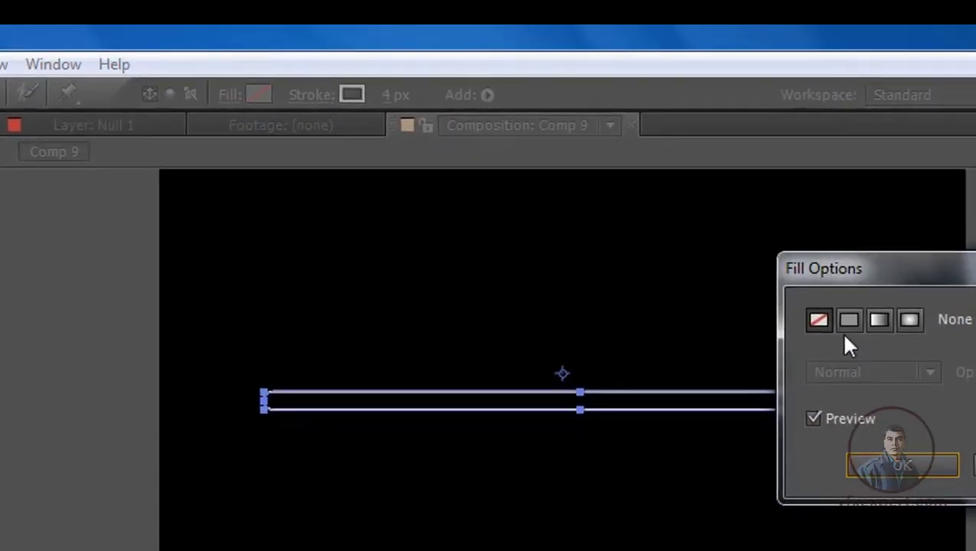
{"action": "left_click", "coordinate": [848, 320]}
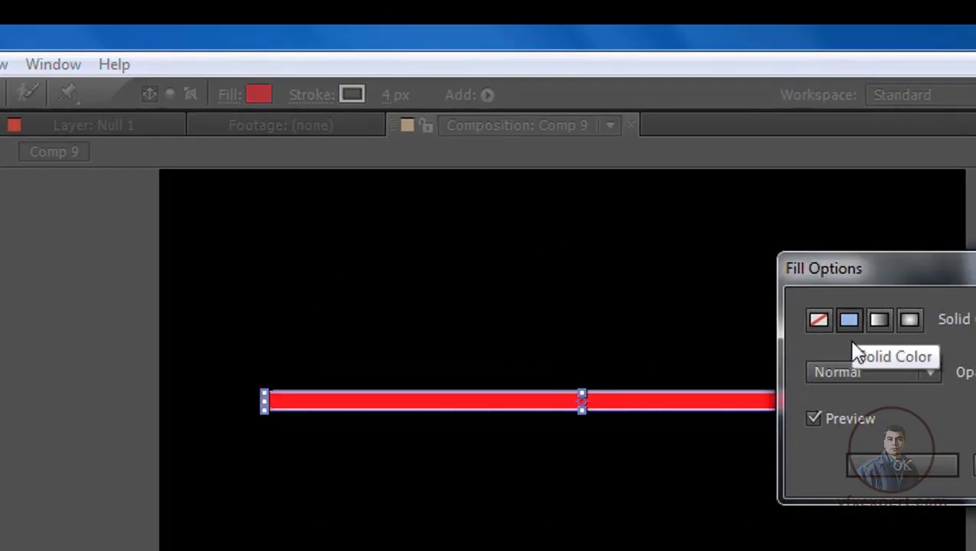
{"action": "left_click", "coordinate": [904, 470]}
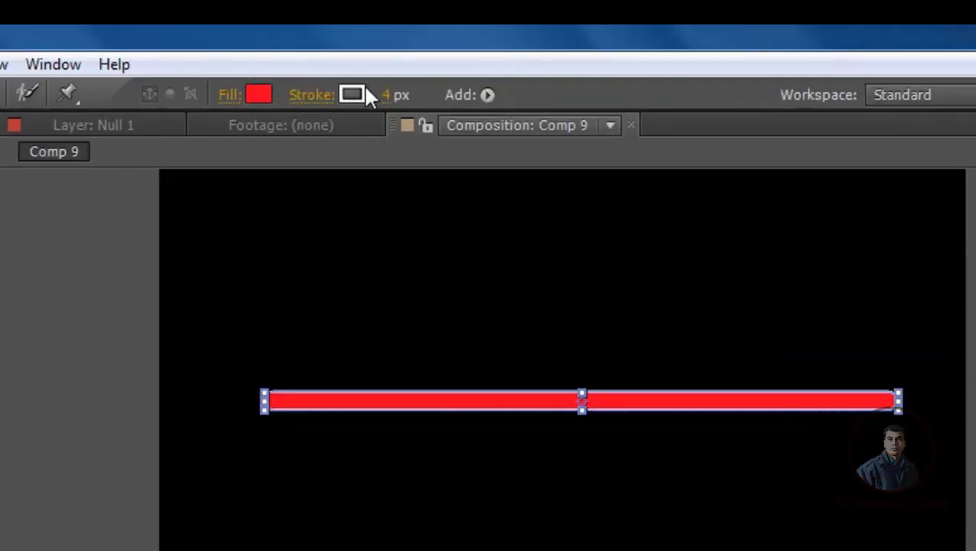
{"action": "left_click", "coordinate": [314, 97]}
{"action": "left_click", "coordinate": [818, 321]}
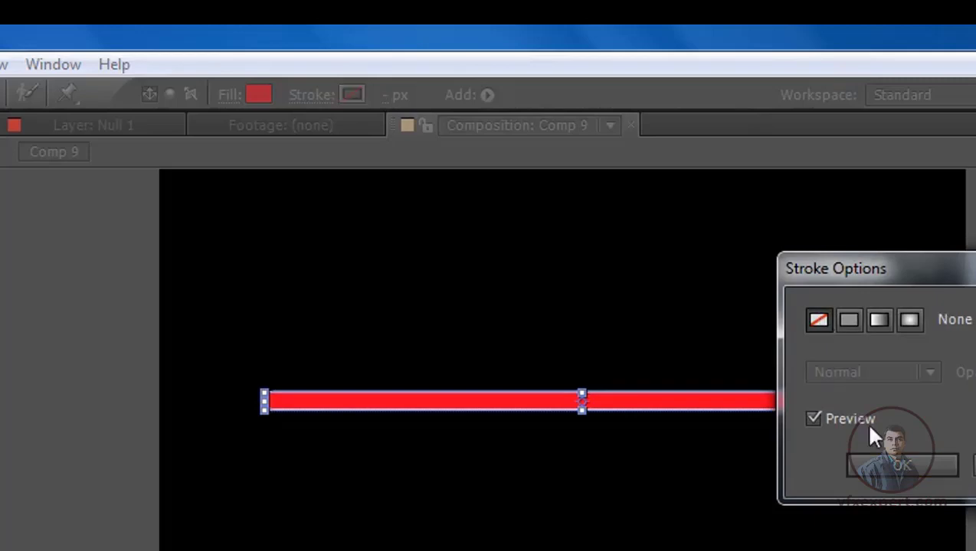
{"action": "left_click", "coordinate": [901, 465]}
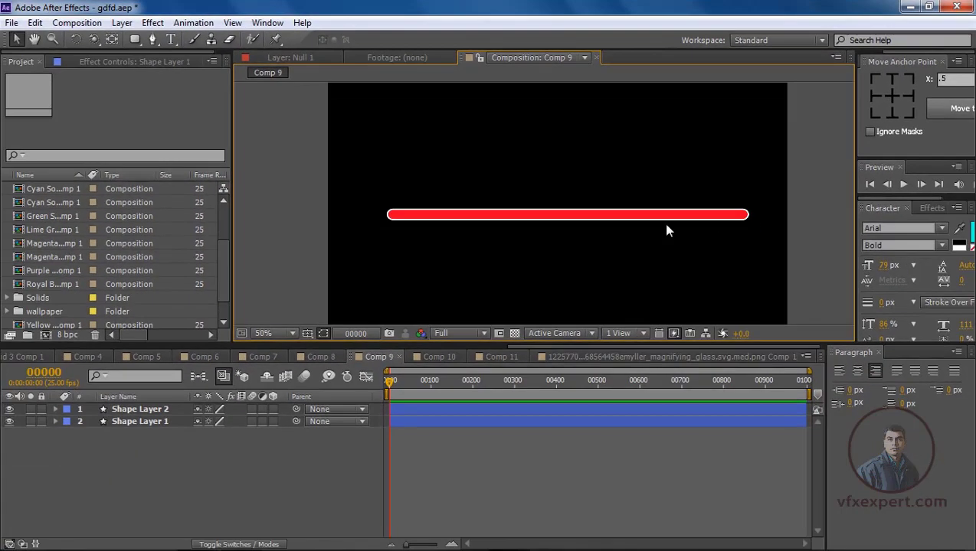
{"action": "scroll", "coordinate": [617, 212], "scroll_direction": "up", "scroll_amount": 2}
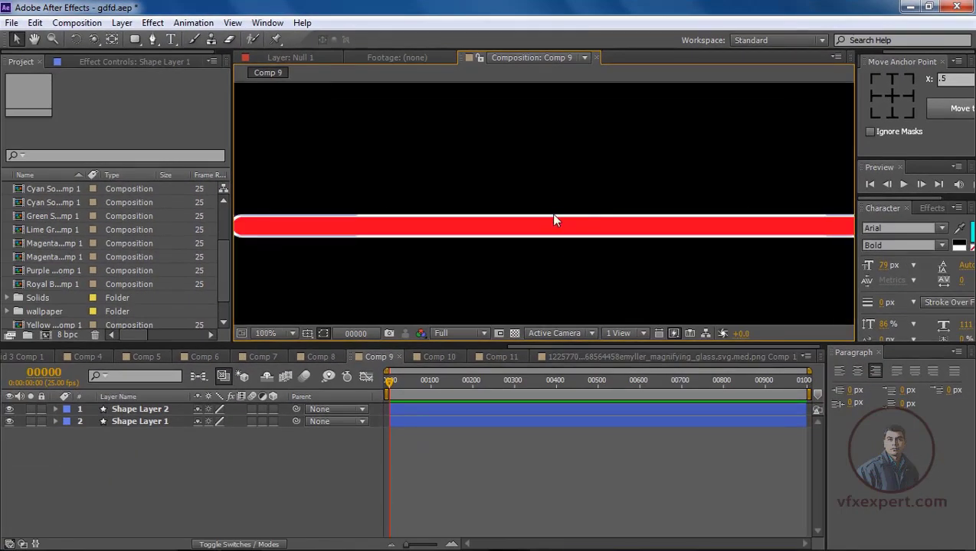
{"action": "scroll", "coordinate": [554, 219], "scroll_direction": "down", "scroll_amount": 1}
{"action": "left_click_drag", "start_coordinate": [554, 220], "coordinate": [508, 208]}
{"action": "key", "text": "v"}
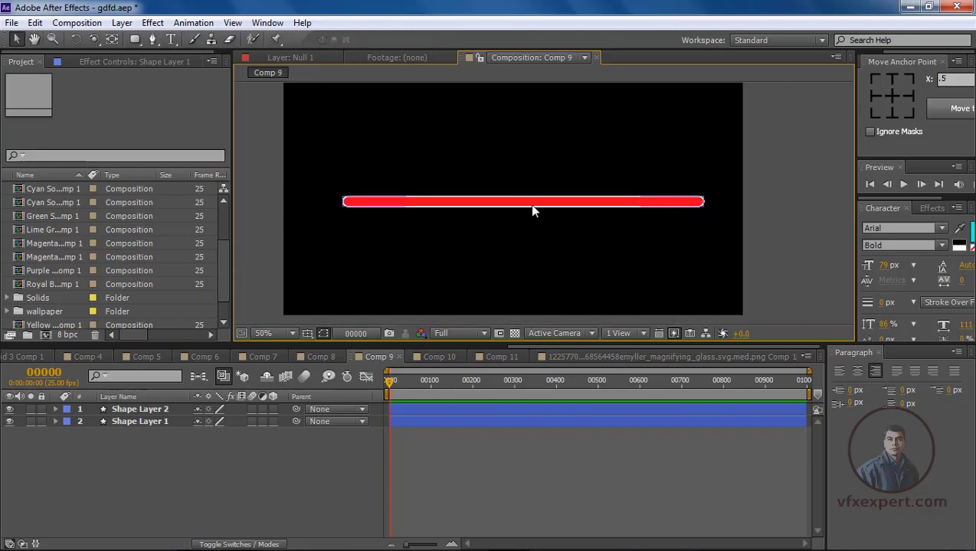
{"action": "left_click_drag", "start_coordinate": [463, 345], "coordinate": [463, 386]}
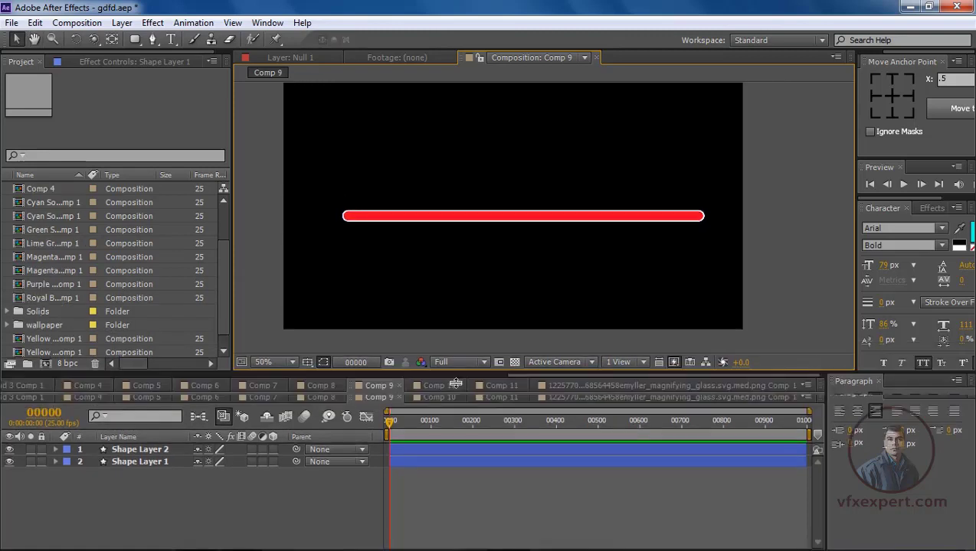
{"action": "left_click_drag", "start_coordinate": [233, 207], "coordinate": [177, 207]}
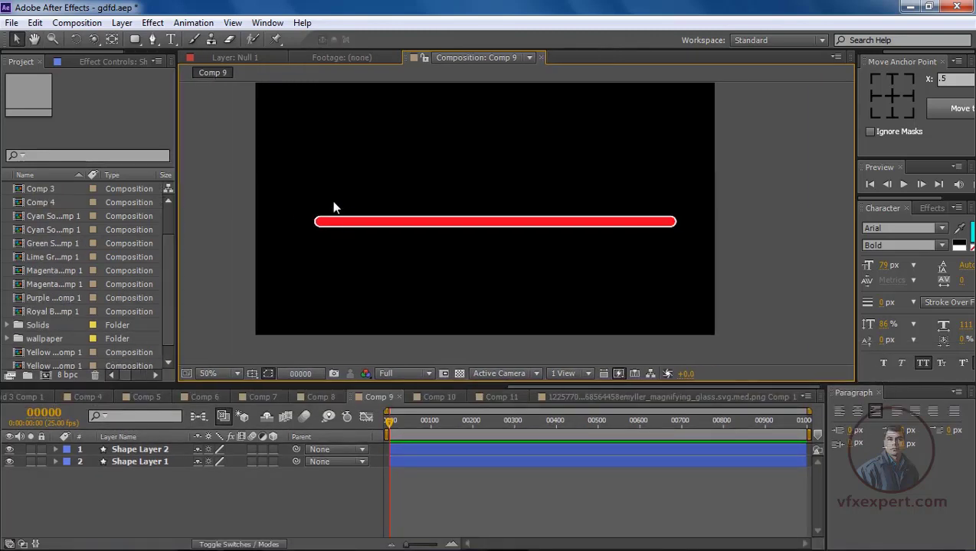
{"action": "scroll", "coordinate": [353, 210], "scroll_direction": "up", "scroll_amount": 2}
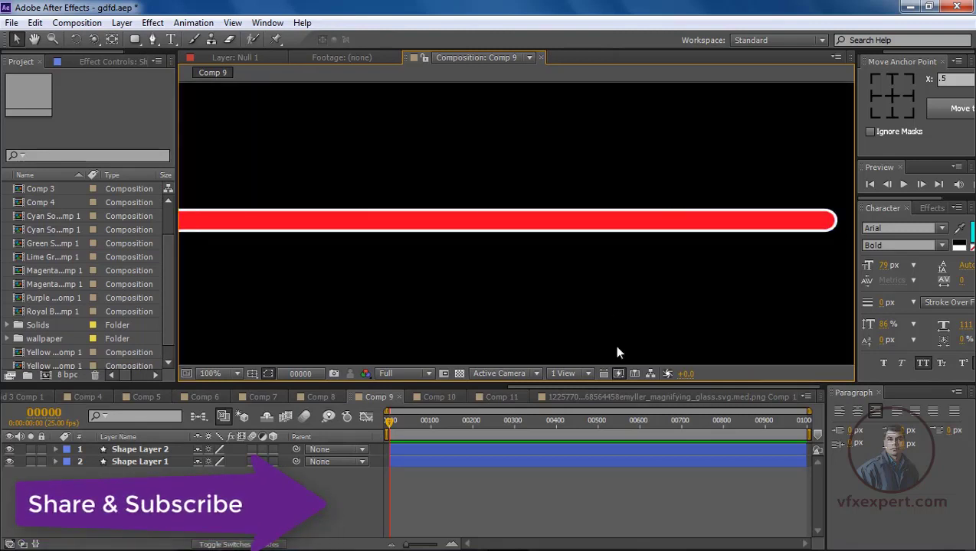
{"action": "key", "text": "h"}
{"action": "left_click_drag", "start_coordinate": [618, 348], "coordinate": [643, 348]}
{"action": "scroll", "coordinate": [519, 266], "scroll_direction": "down", "scroll_amount": 2}
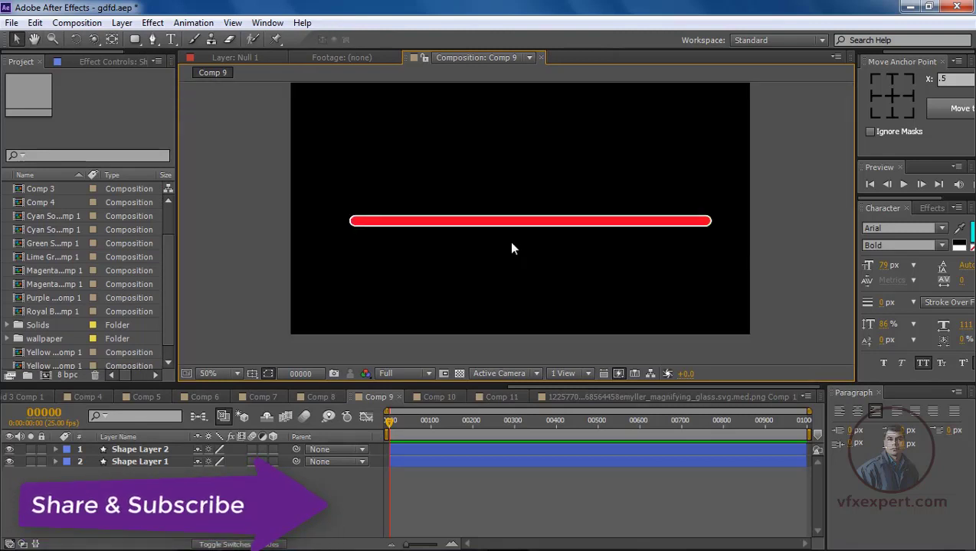
{"action": "key", "text": "v"}
{"action": "left_click", "coordinate": [10, 451]}
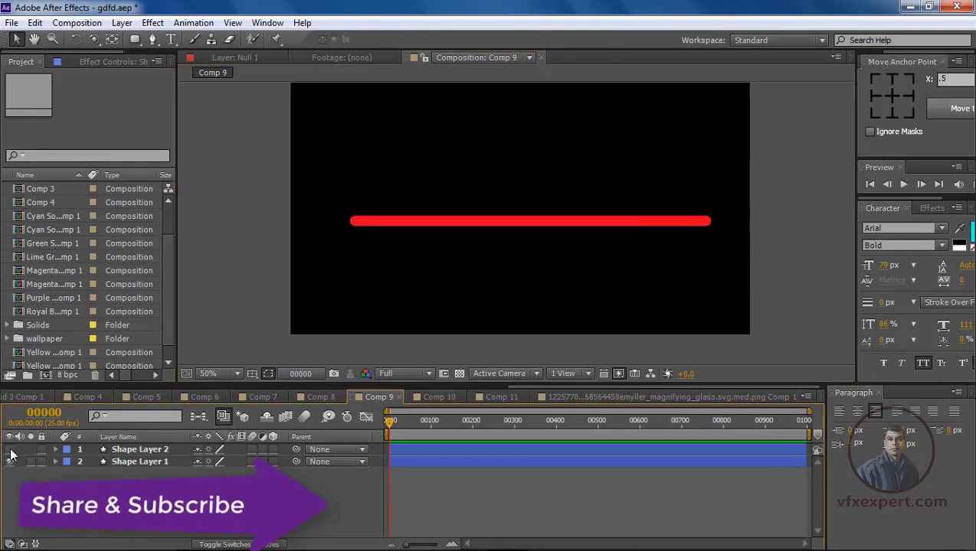
{"action": "left_click", "coordinate": [10, 450]}
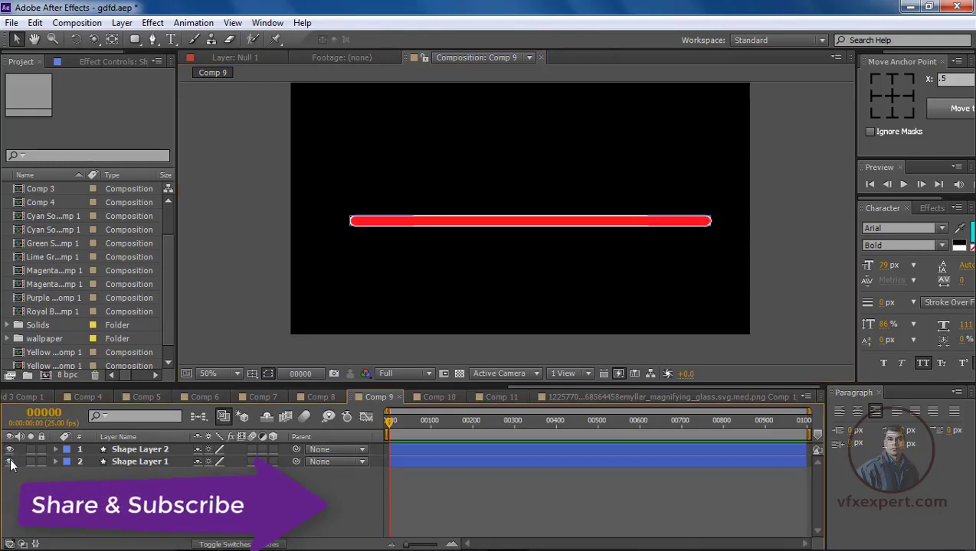
{"action": "left_click", "coordinate": [10, 463]}
{"action": "left_click", "coordinate": [9, 463]}
{"action": "left_click", "coordinate": [10, 463]}
{"action": "left_click", "coordinate": [10, 462]}
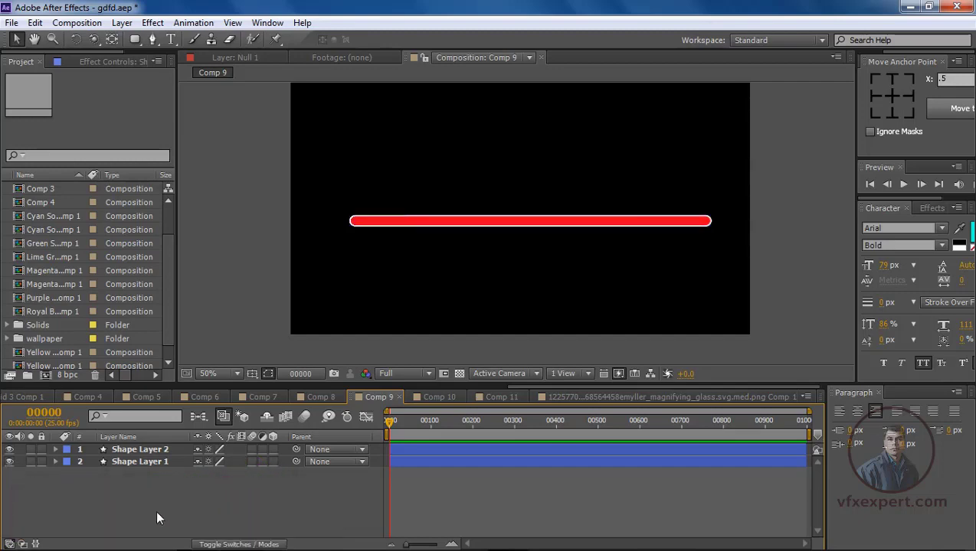
{"action": "left_click", "coordinate": [166, 461]}
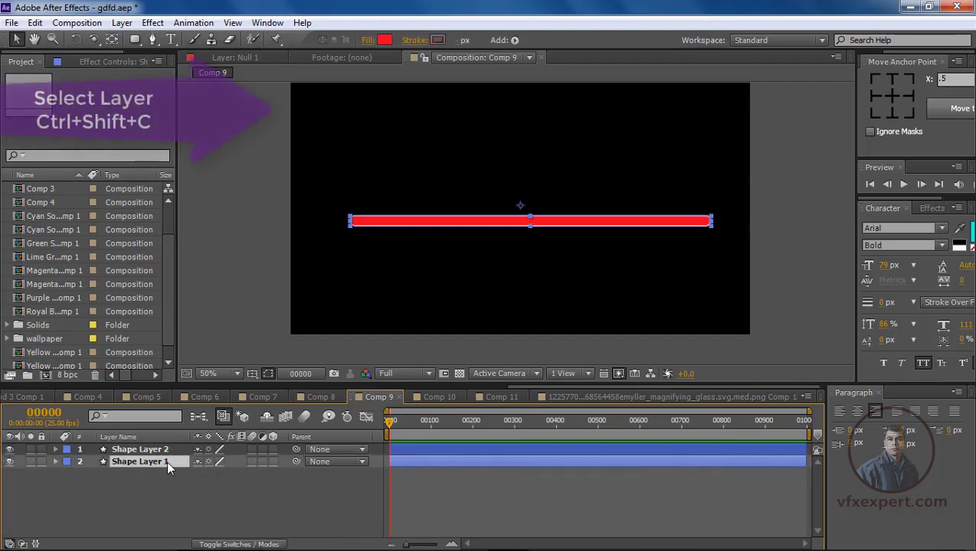
- Pre-compose Shape Layer 1 into a new precomp, Shape Layer 1 Comp 2
{"action": "left_click", "coordinate": [123, 23]}
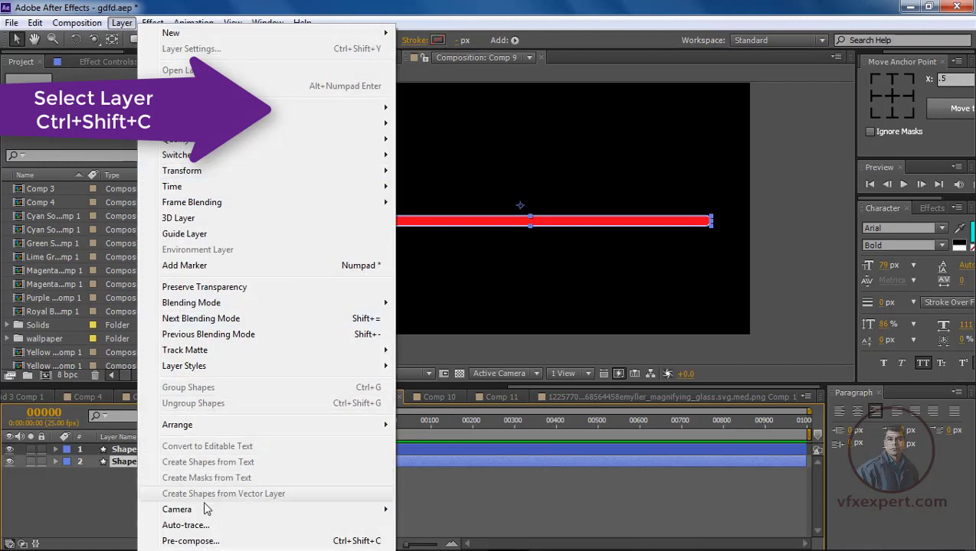
{"action": "left_click", "coordinate": [208, 542]}
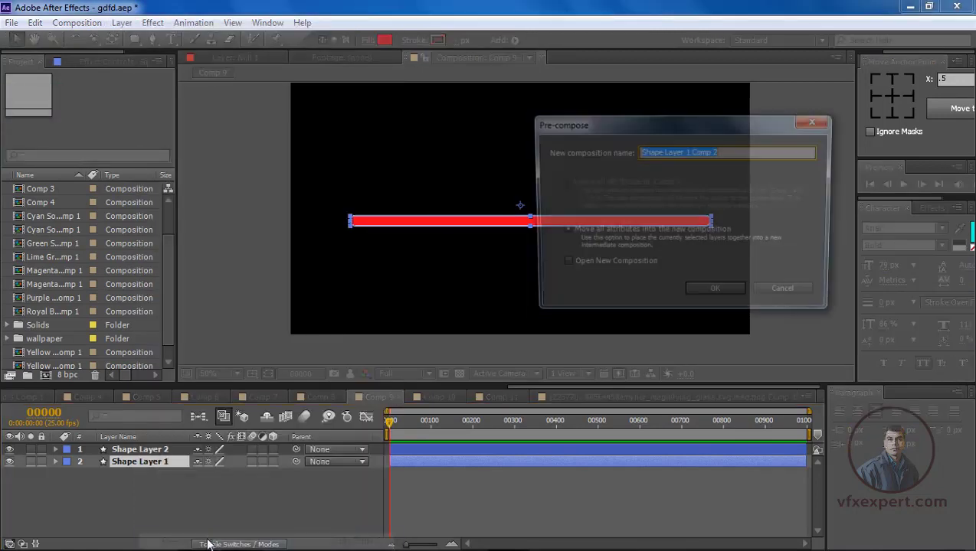
{"action": "left_click", "coordinate": [740, 291]}
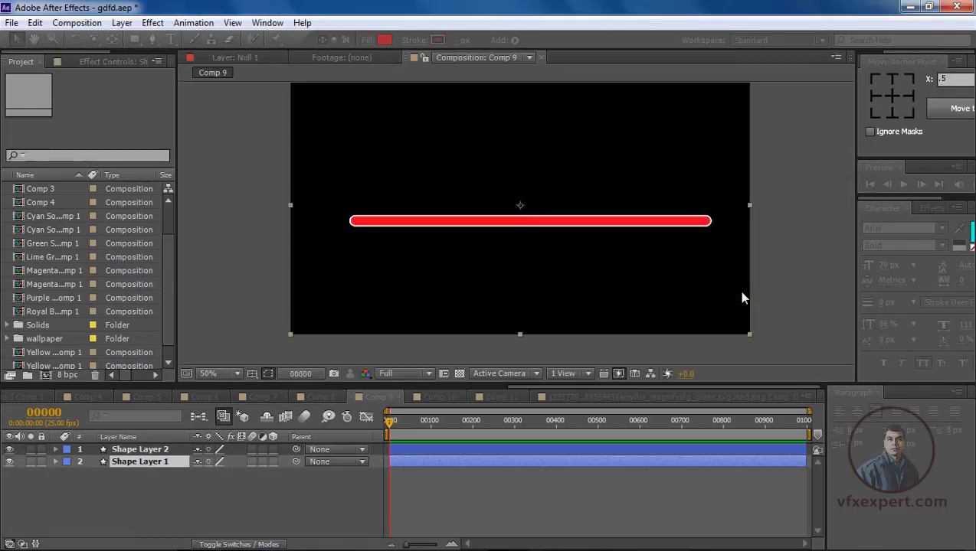
{"action": "left_click", "coordinate": [203, 485]}
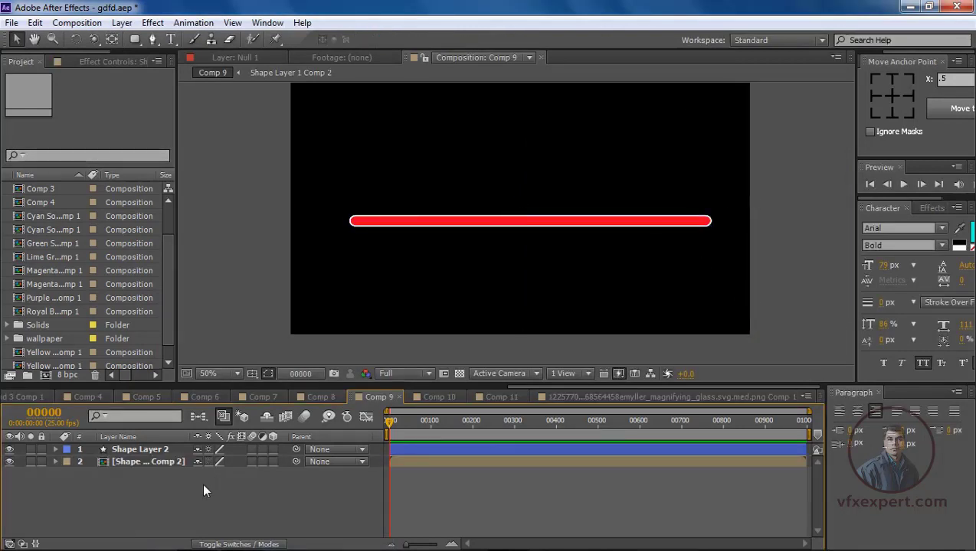
- Start drawing a rectangle mask over the red bar on the precomp layer
{"action": "left_click", "coordinate": [154, 462]}
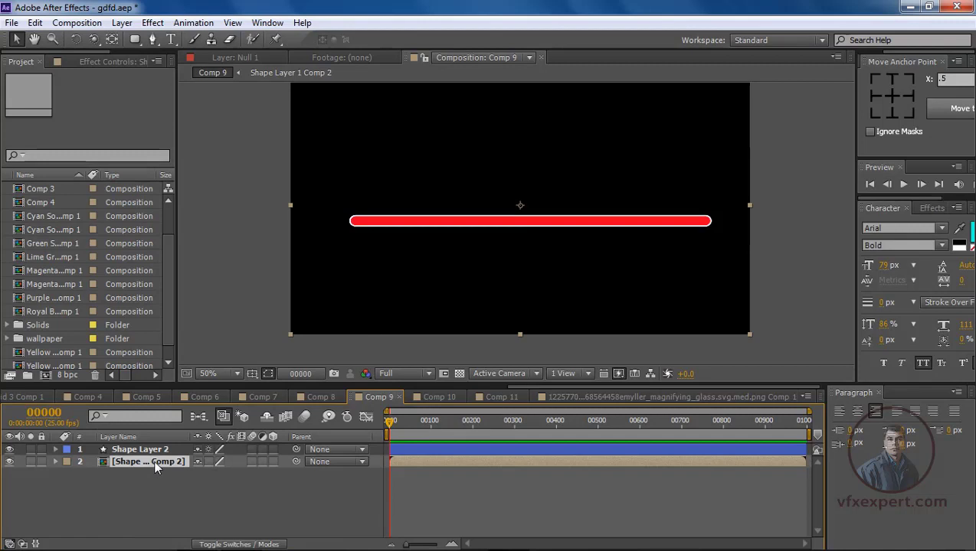
{"action": "left_click", "coordinate": [170, 39]}
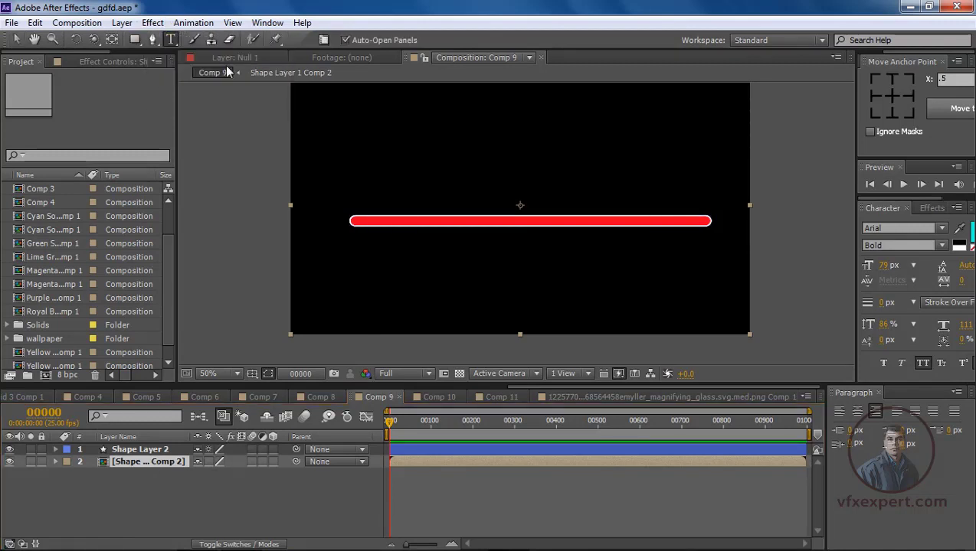
{"action": "left_click", "coordinate": [161, 462]}
{"action": "left_click", "coordinate": [137, 39]}
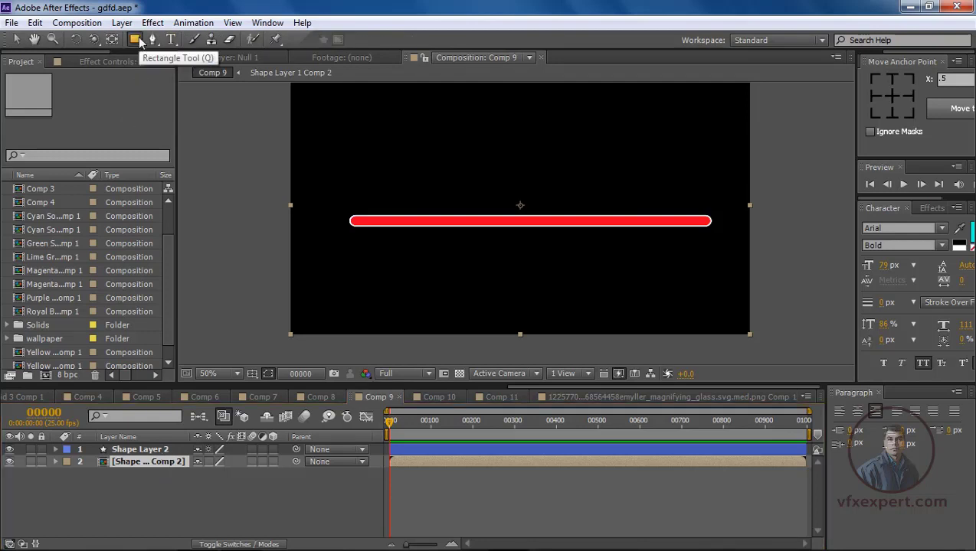
{"action": "left_click_drag", "start_coordinate": [330, 190], "coordinate": [596, 276]}
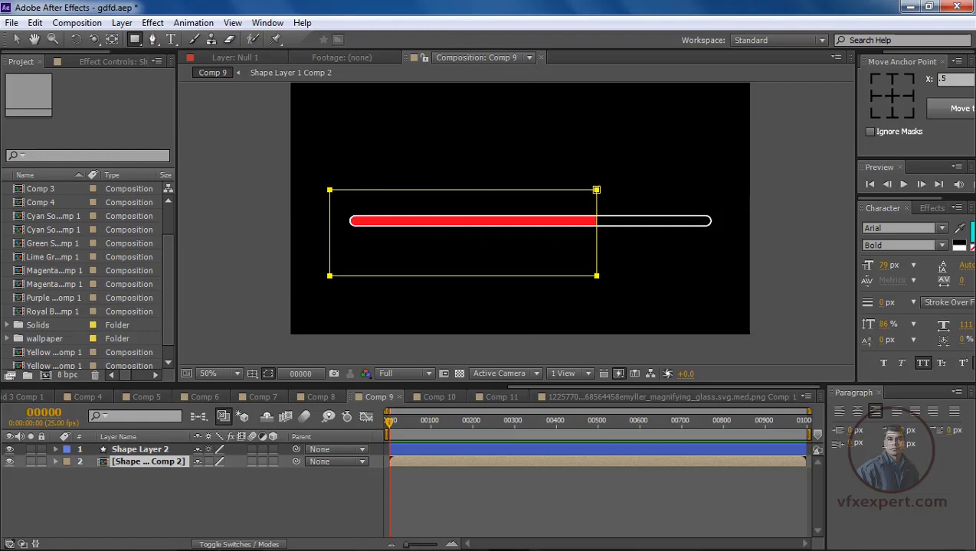
- Extend the rectangle mask around the whole red bar, then trim its right edge slightly
{"action": "left_click_drag", "start_coordinate": [597, 276], "coordinate": [723, 267]}
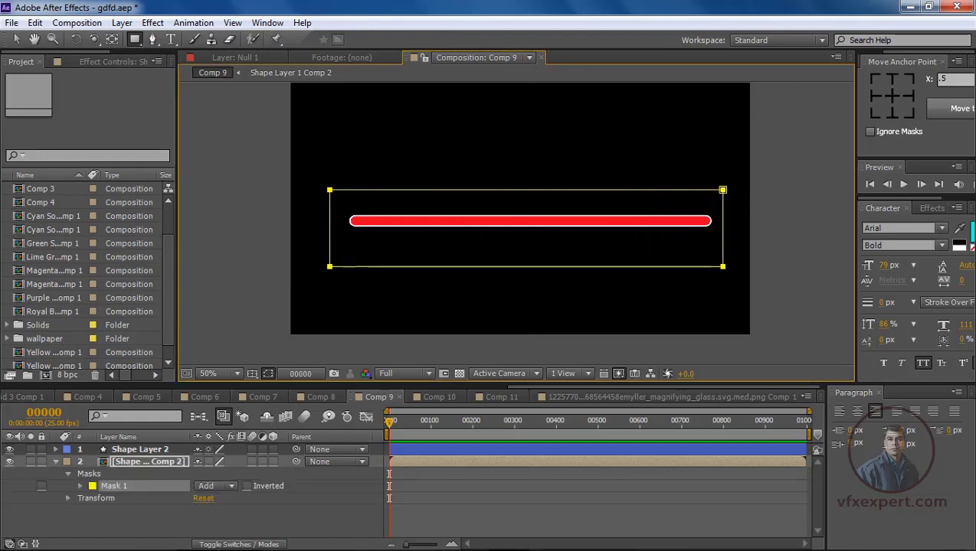
{"action": "left_click", "coordinate": [16, 40]}
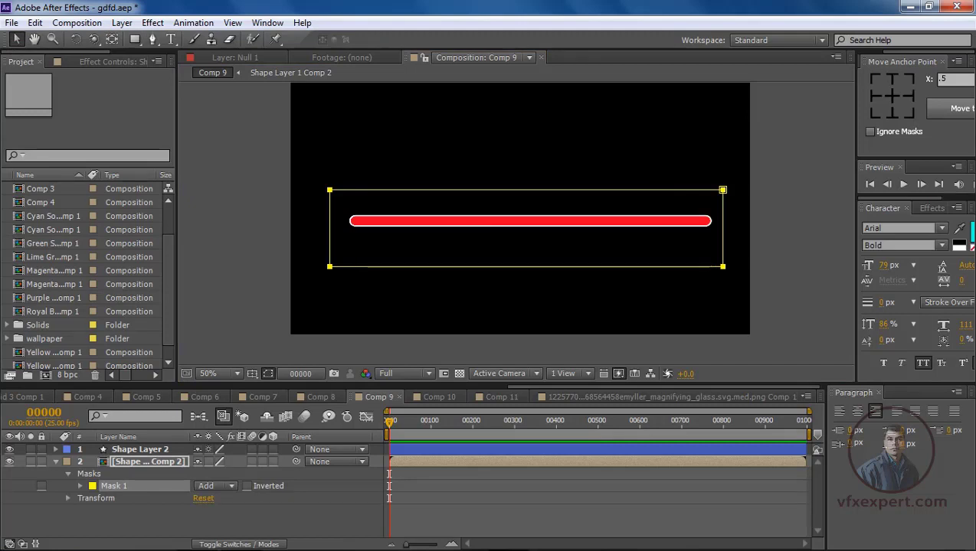
{"action": "left_click", "coordinate": [529, 222]}
{"action": "mouse_move", "coordinate": [723, 189]}
{"action": "left_mouse_down"}
{"action": "mouse_move", "coordinate": [331, 190]}
{"action": "mouse_move", "coordinate": [731, 189]}
{"action": "left_mouse_up"}
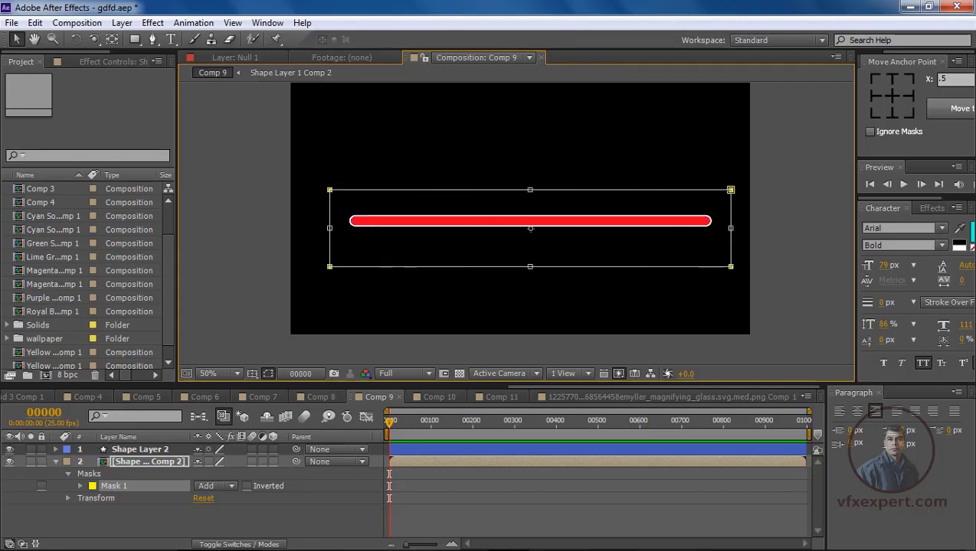
{"action": "left_click", "coordinate": [607, 493]}
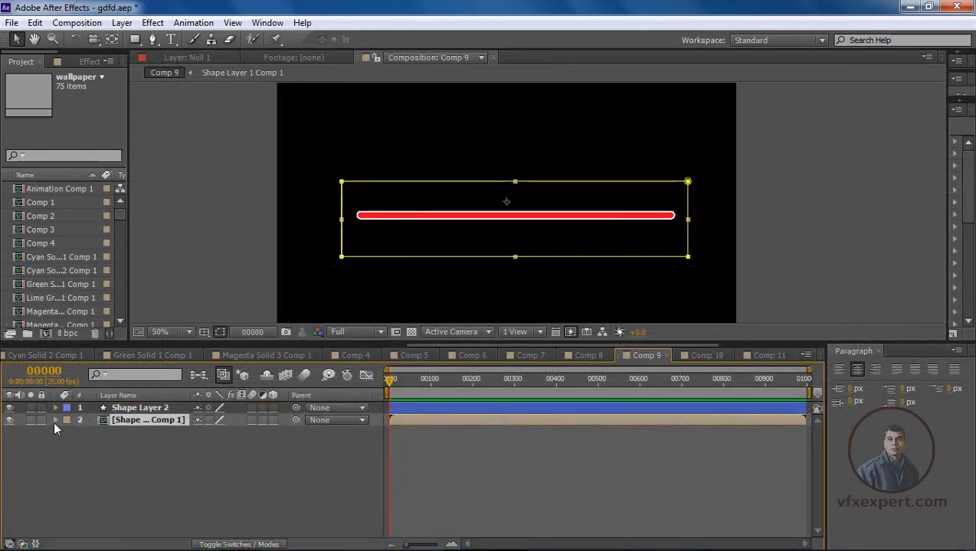
- At frame 0, keyframe Mask Path and shrink the mask until the red fill is hidden
{"action": "left_click", "coordinate": [55, 418]}
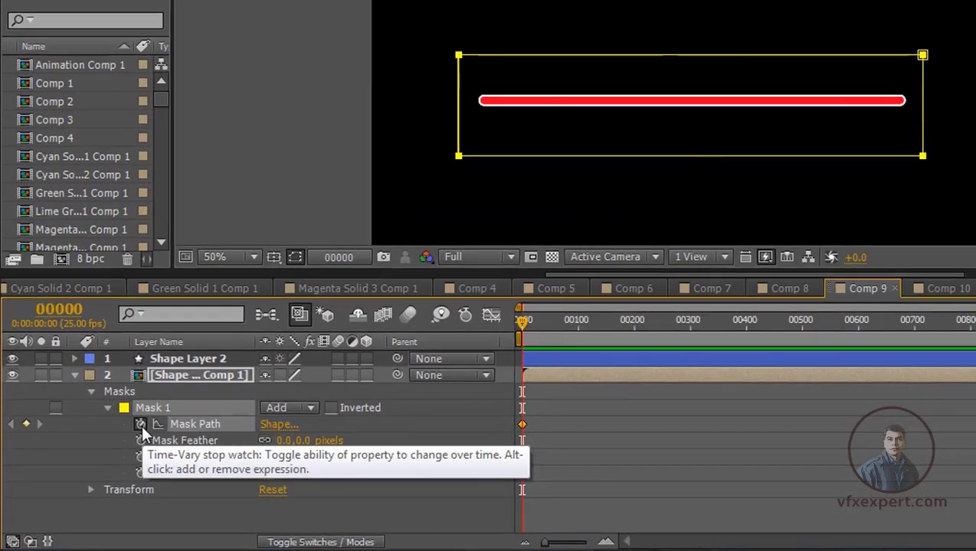
{"action": "left_click", "coordinate": [105, 456]}
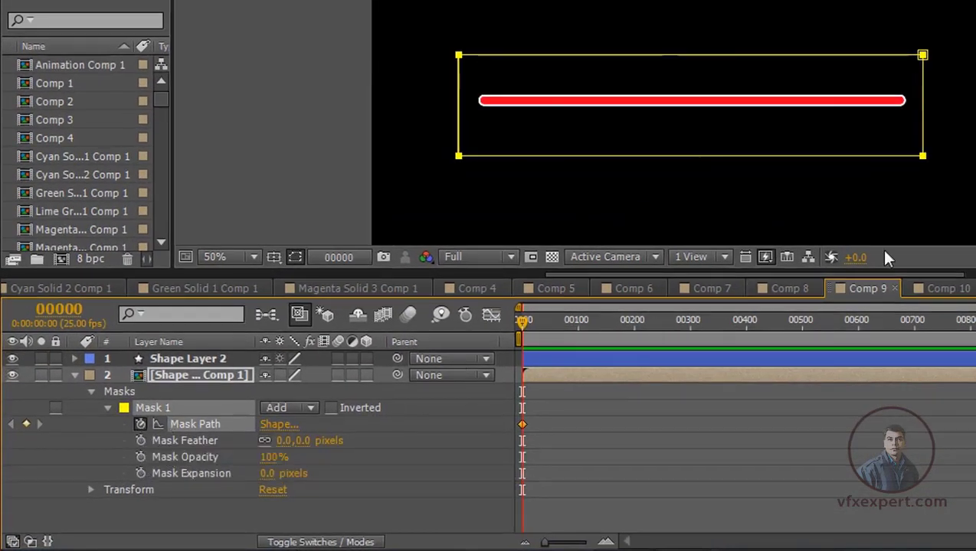
{"action": "key", "text": "ctrl+t"}
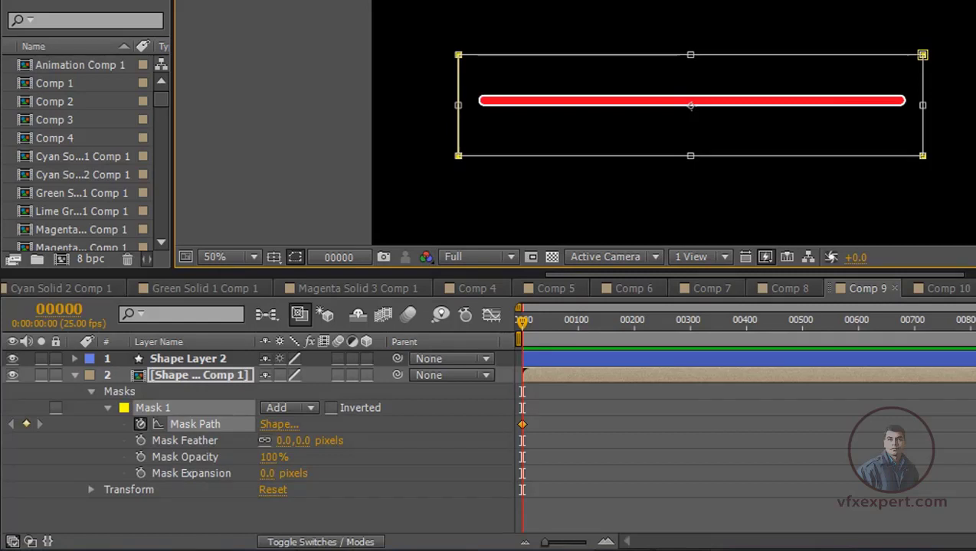
{"action": "left_click_drag", "start_coordinate": [922, 104], "coordinate": [525, 105]}
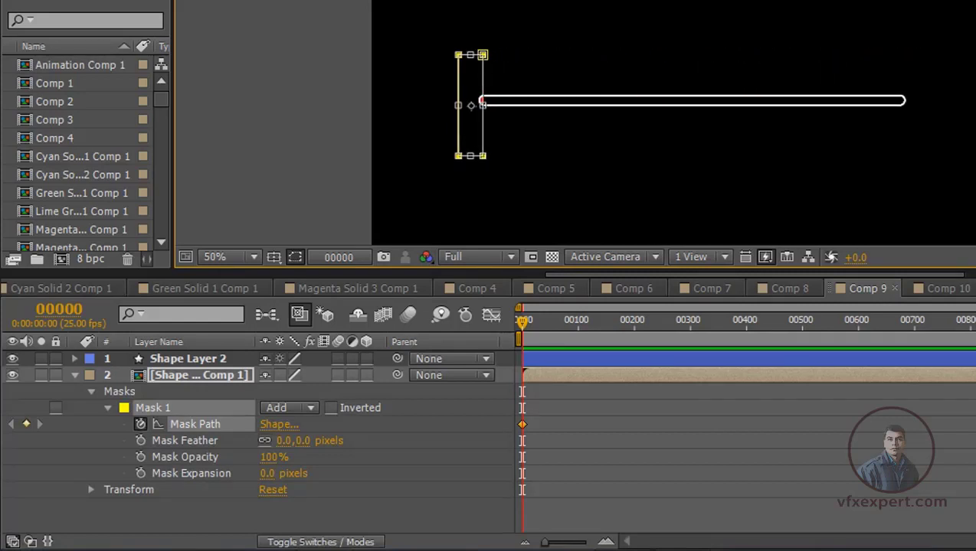
{"action": "left_click_drag", "start_coordinate": [525, 54], "coordinate": [473, 55]}
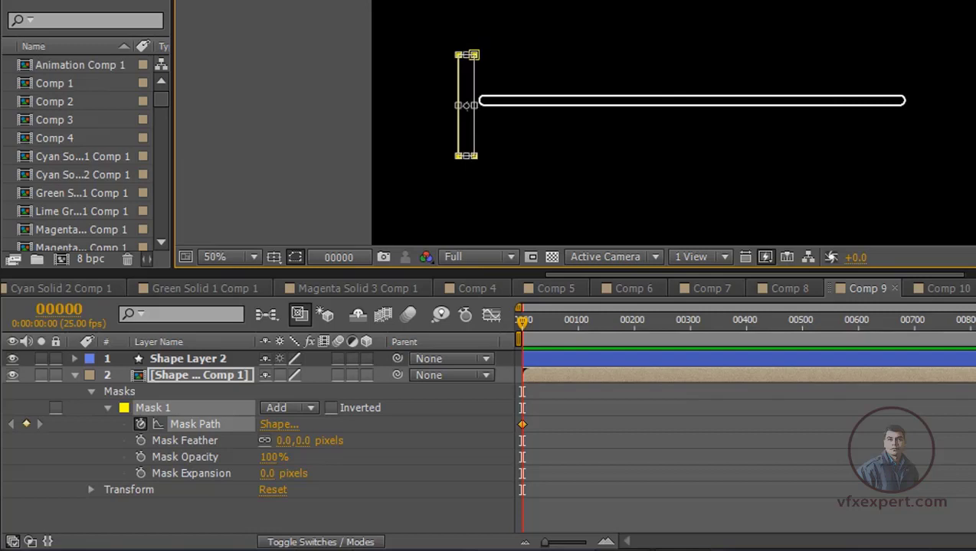
- At frame 198, widen the mask to reveal the full red bar, then scrub to preview
{"action": "mouse_move", "coordinate": [524, 321]}
{"action": "left_mouse_down"}
{"action": "mouse_move", "coordinate": [663, 323]}
{"action": "mouse_move", "coordinate": [633, 331]}
{"action": "left_mouse_up"}
{"action": "left_click", "coordinate": [463, 105]}
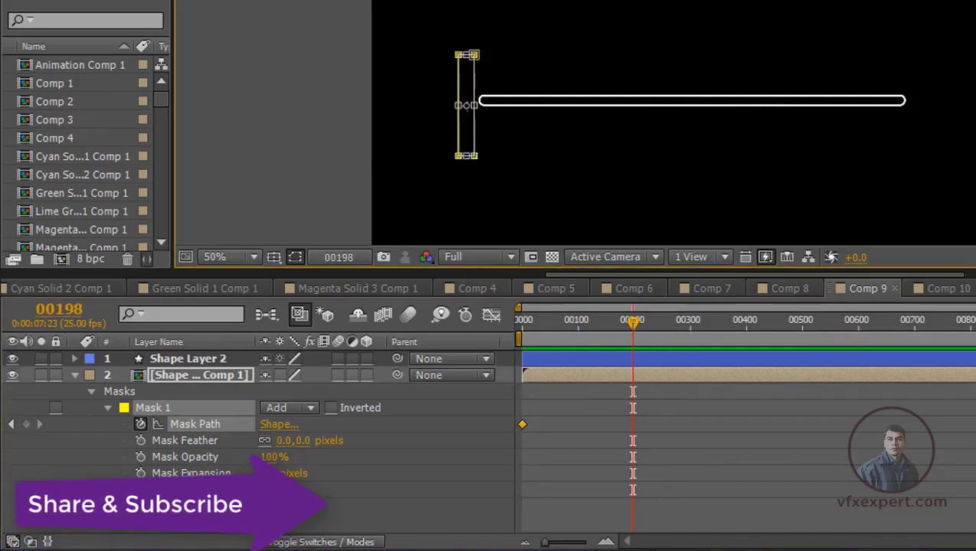
{"action": "left_click_drag", "start_coordinate": [476, 105], "coordinate": [914, 105]}
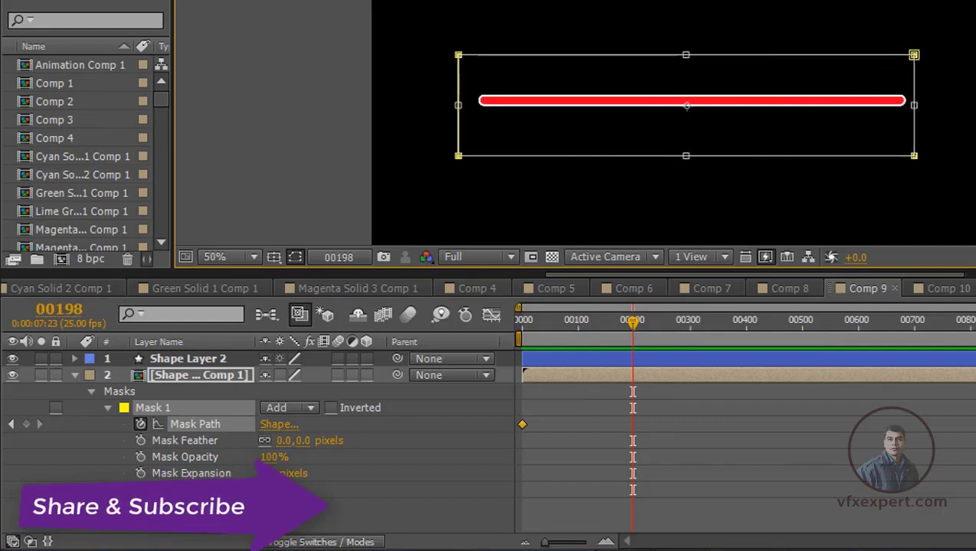
{"action": "left_click", "coordinate": [721, 434]}
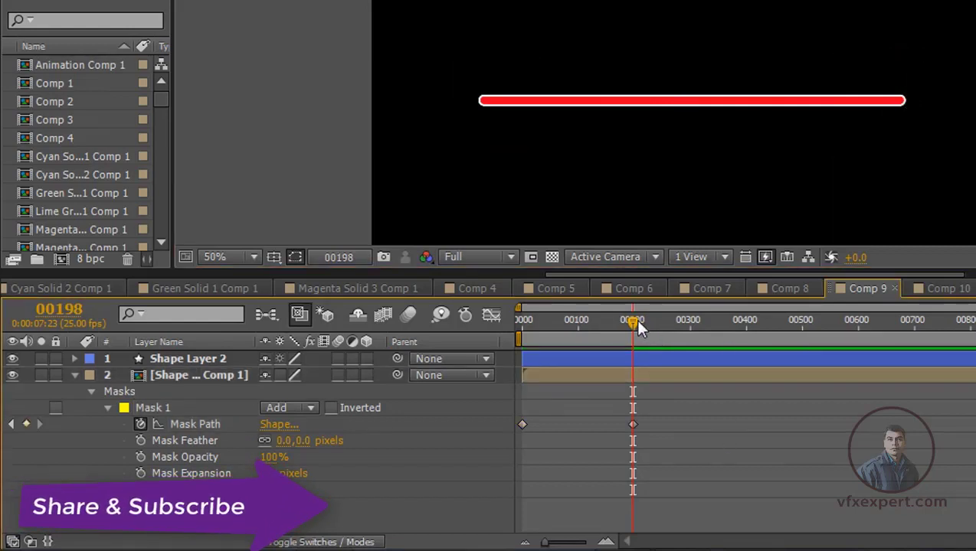
{"action": "left_click_drag", "start_coordinate": [634, 320], "coordinate": [521, 322]}
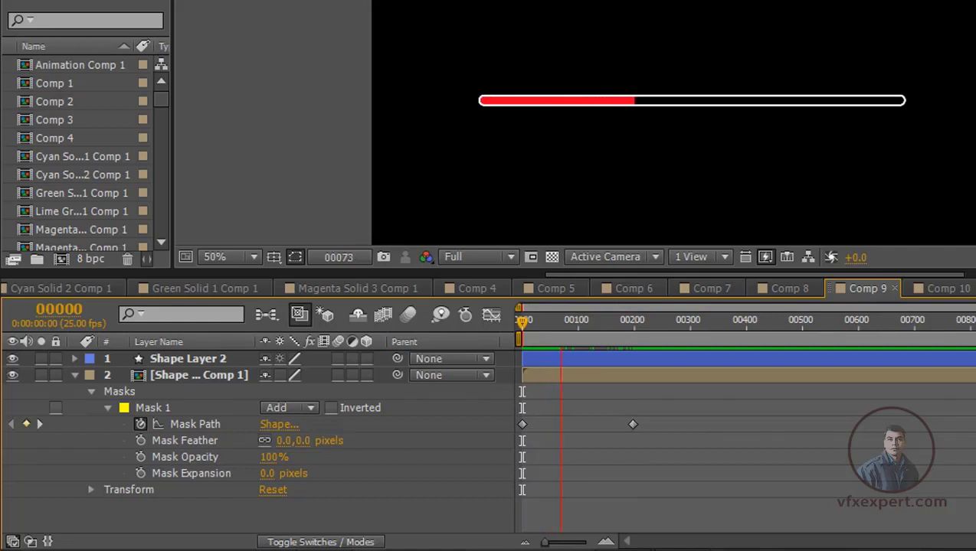
- Move the Mask Path end keyframe earlier, to frame 110
{"action": "key", "text": "space"}
{"action": "left_click_drag", "start_coordinate": [632, 424], "coordinate": [600, 424]}
{"action": "left_click", "coordinate": [626, 434]}
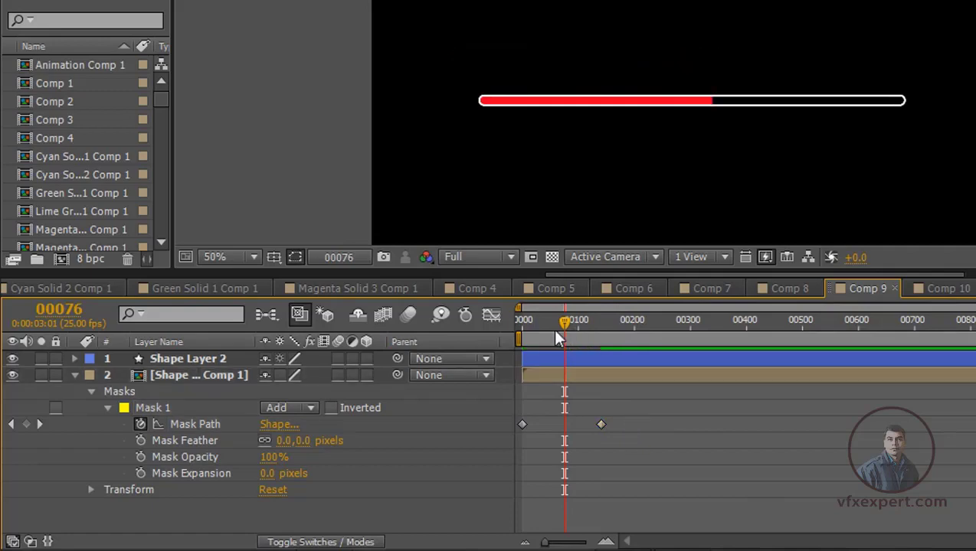
{"action": "left_click_drag", "start_coordinate": [563, 323], "coordinate": [522, 322]}
{"action": "key", "text": "space"}
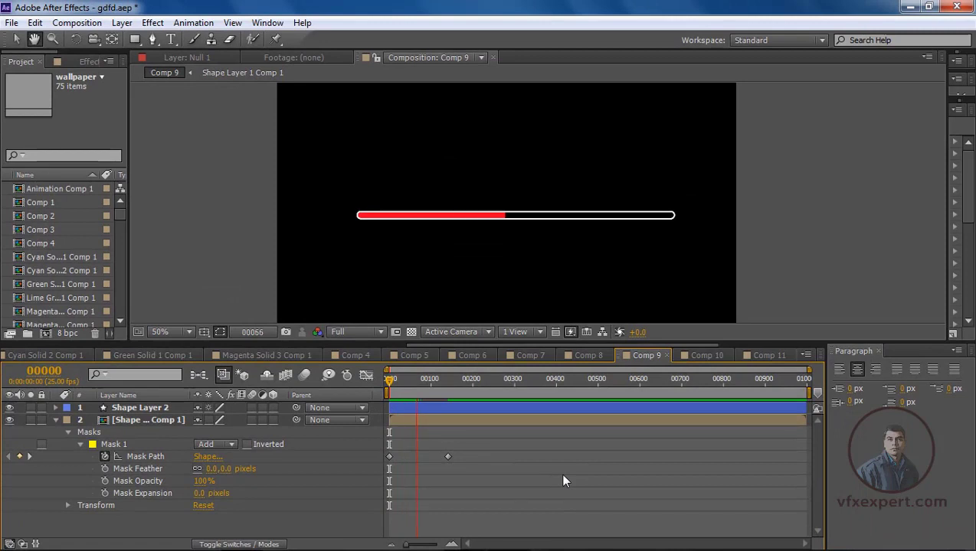
{"action": "key", "text": "v"}
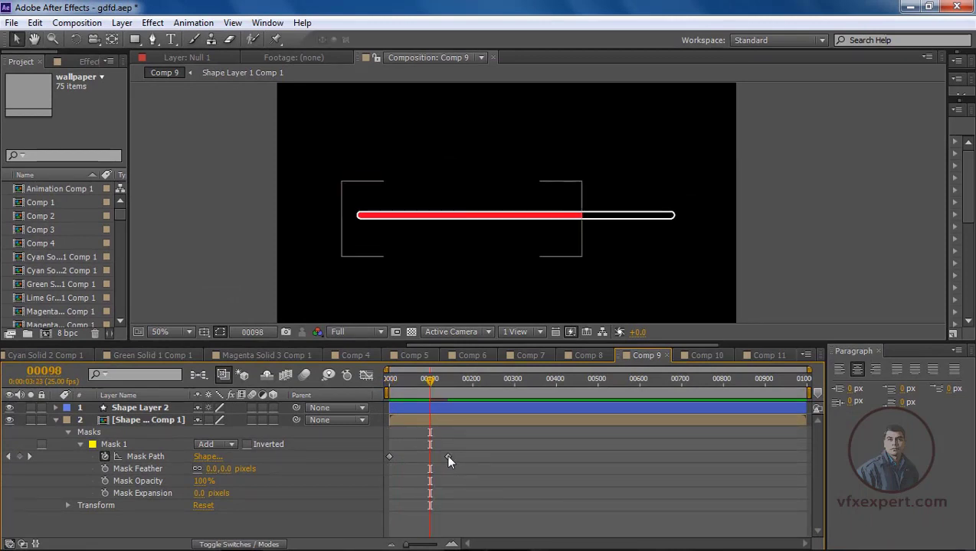
{"action": "left_click_drag", "start_coordinate": [448, 457], "coordinate": [432, 457]}
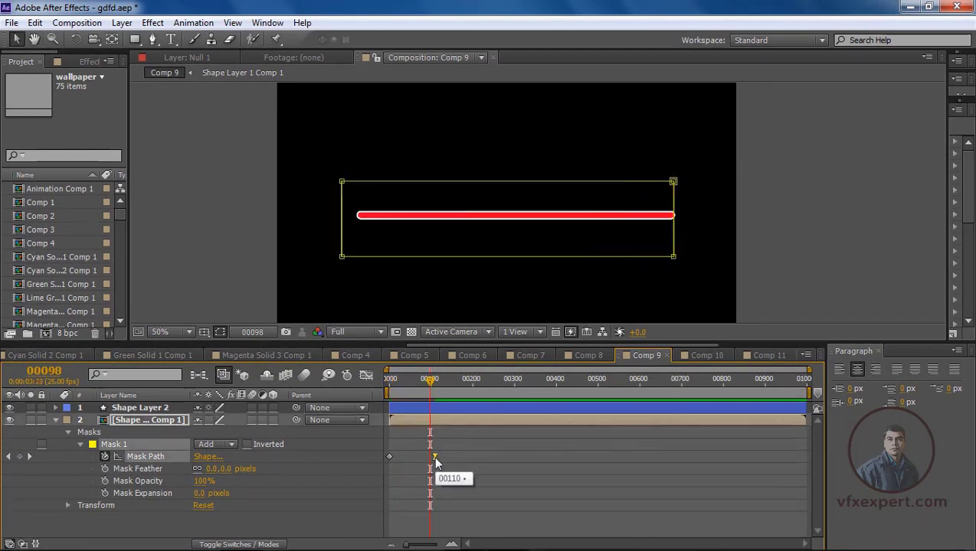
- Apply Easy Ease to the end keyframe and preview the animation from the start
{"action": "right_click", "coordinate": [434, 457]}
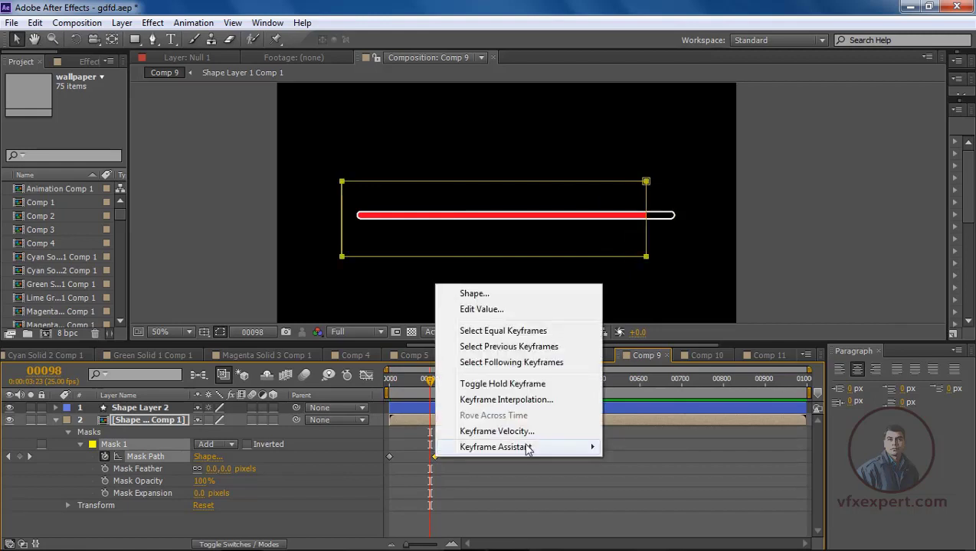
{"action": "mouse_move", "coordinate": [527, 449]}
{"action": "left_click", "coordinate": [652, 350]}
{"action": "left_click", "coordinate": [481, 476]}
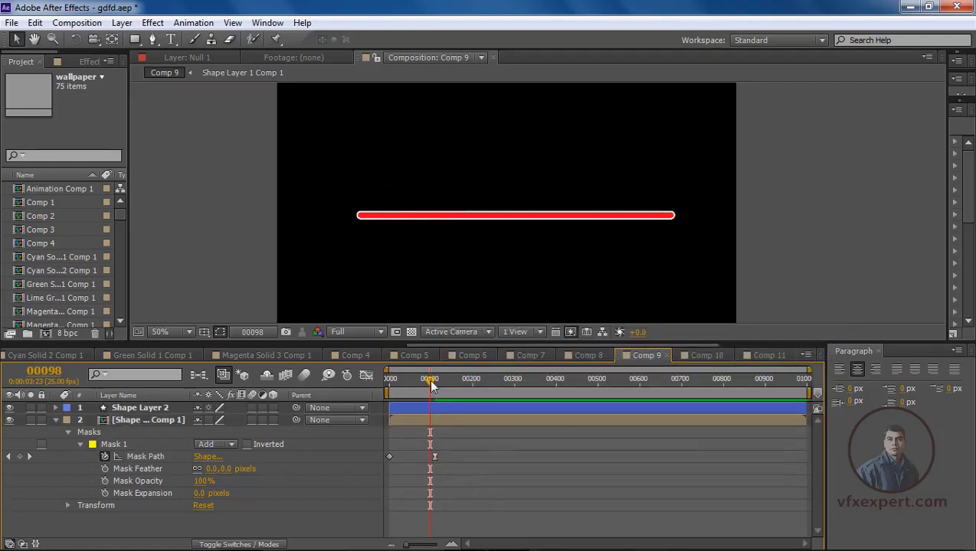
{"action": "key", "text": "Home"}
{"action": "key", "text": "space"}
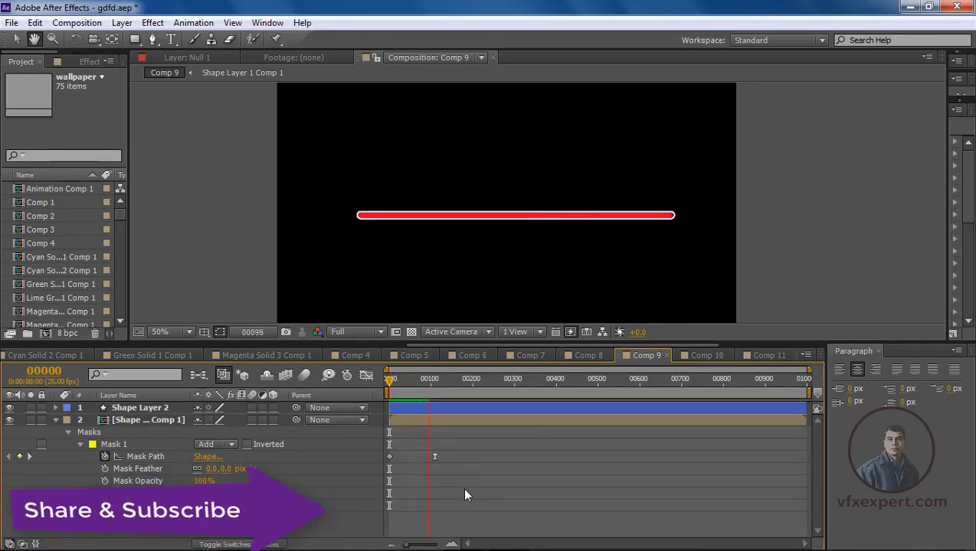
{"action": "key", "text": "space"}
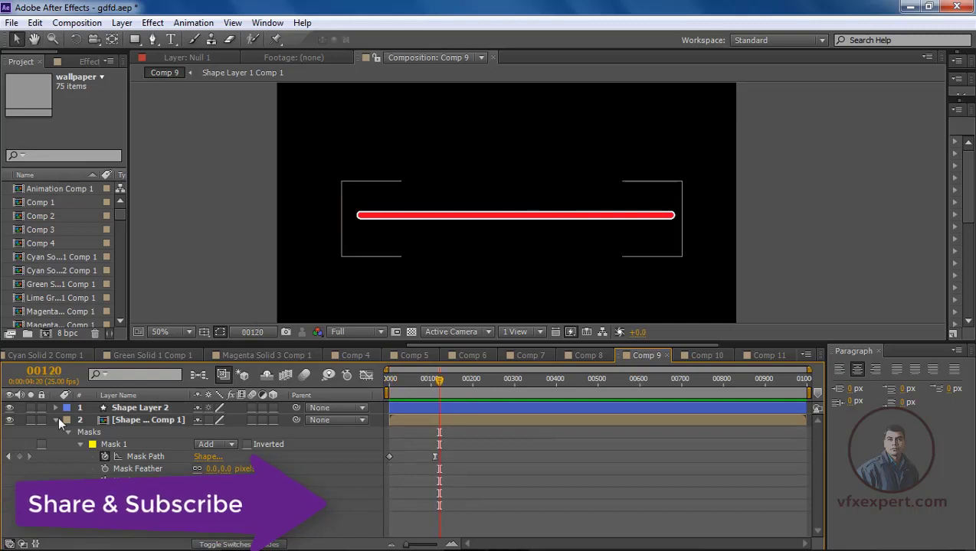
- Type a '100' text label just above the red bar in Comp 9
{"action": "left_click", "coordinate": [55, 420]}
{"action": "left_click", "coordinate": [172, 40]}
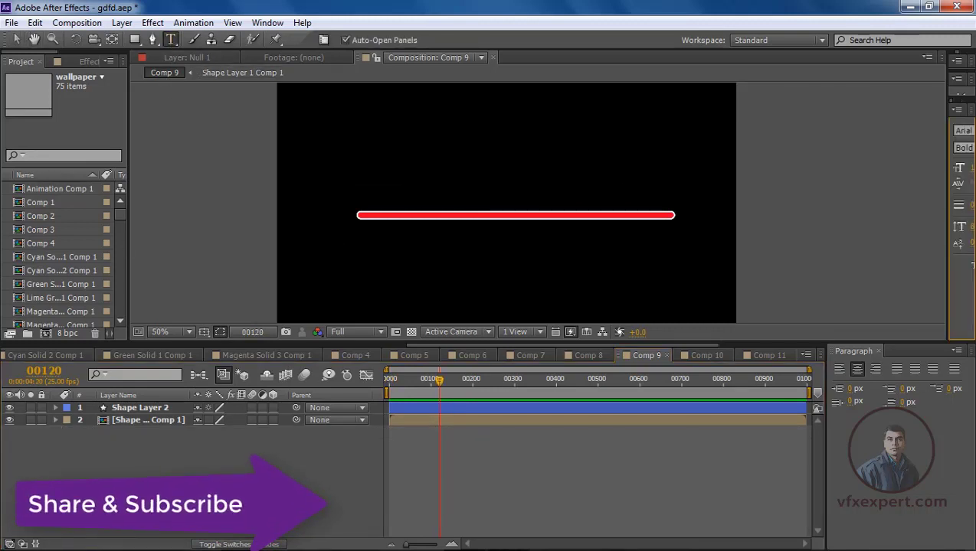
{"action": "left_click", "coordinate": [497, 211]}
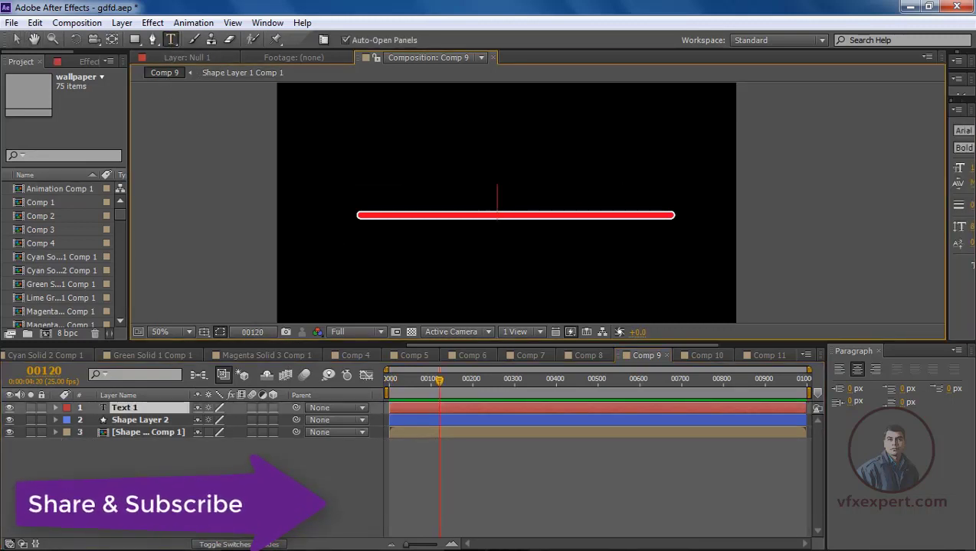
{"action": "type", "text": "100"}
{"action": "left_click", "coordinate": [17, 39]}
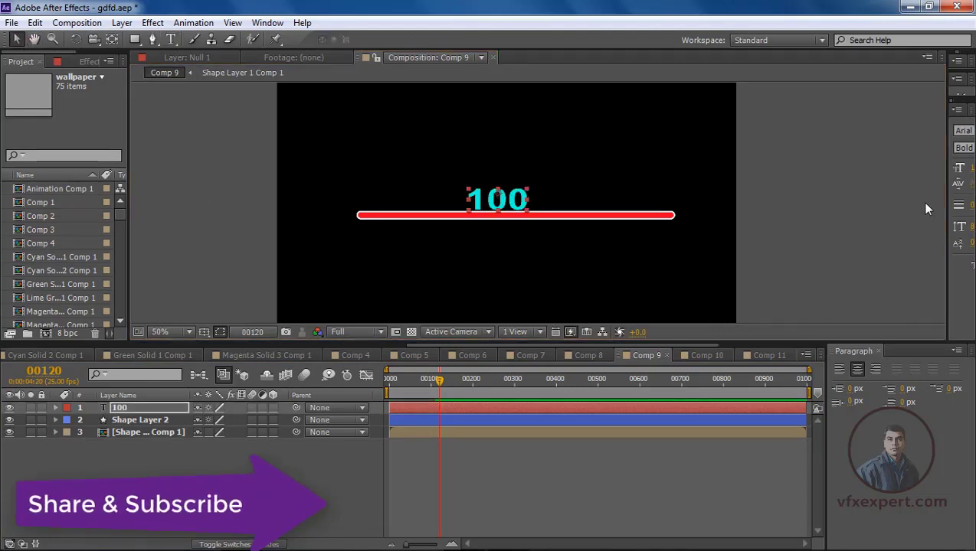
{"action": "left_click_drag", "start_coordinate": [946, 201], "coordinate": [698, 176]}
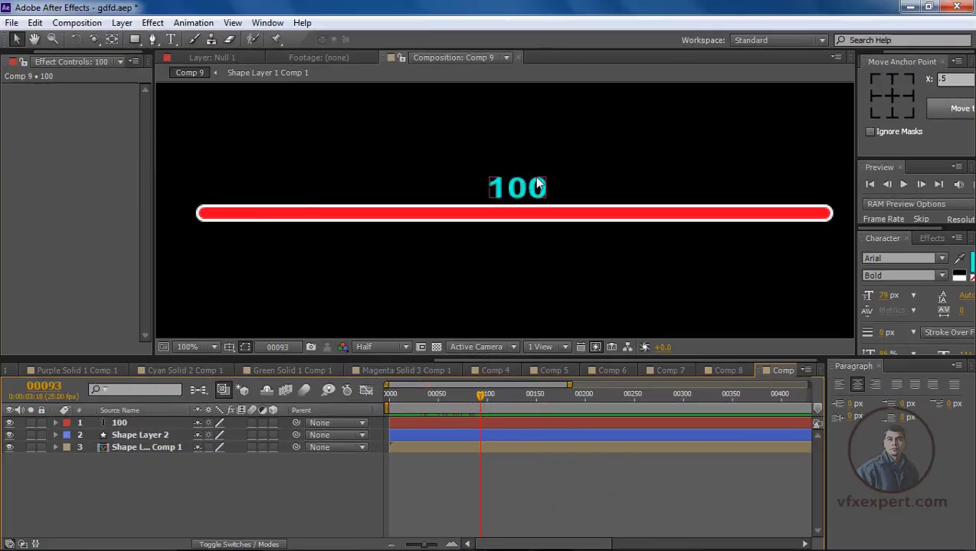
- Add a new null object layer to Comp 9
{"action": "left_click_drag", "start_coordinate": [441, 396], "coordinate": [429, 420]}
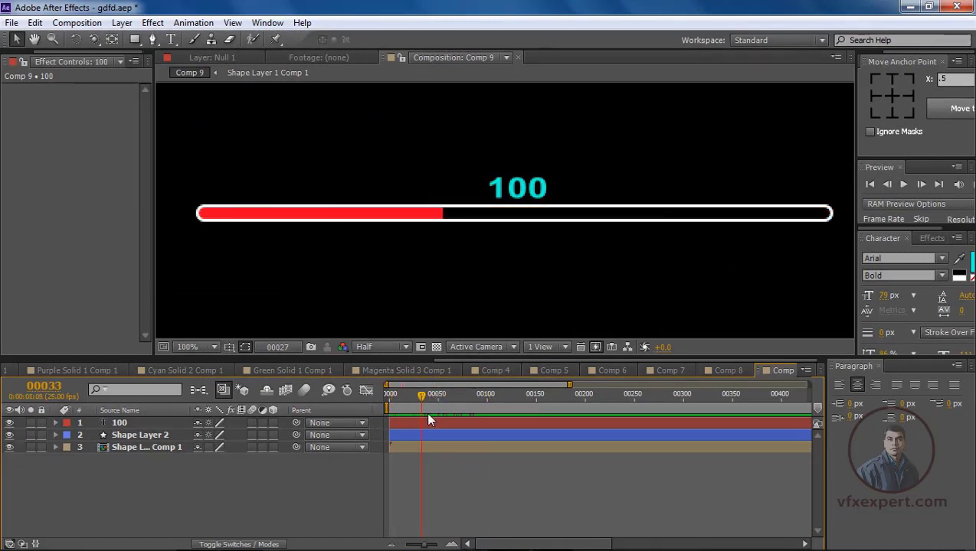
{"action": "right_click", "coordinate": [406, 486]}
{"action": "mouse_move", "coordinate": [463, 332]}
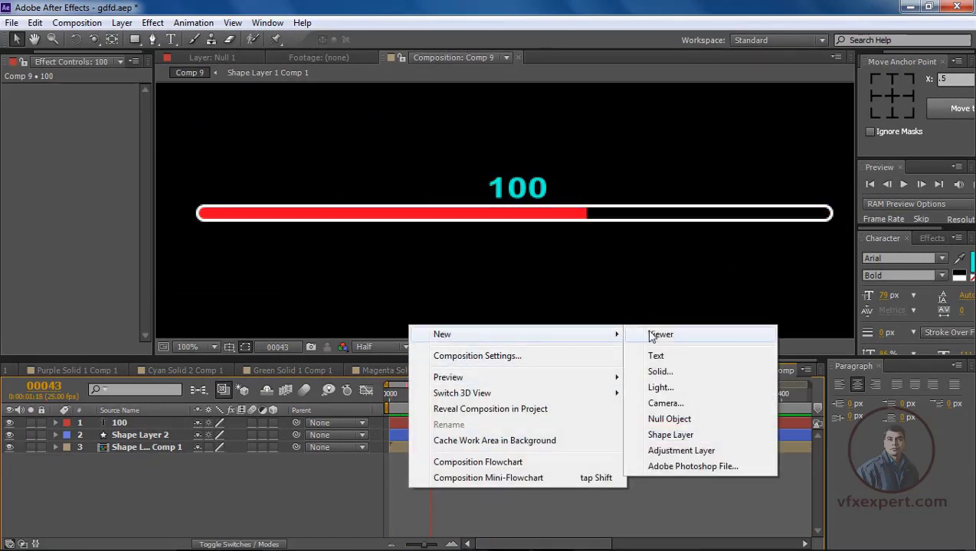
{"action": "left_click", "coordinate": [653, 419]}
- Apply an Expression Controls Slider Control effect to the null
{"action": "left_click", "coordinate": [429, 405]}
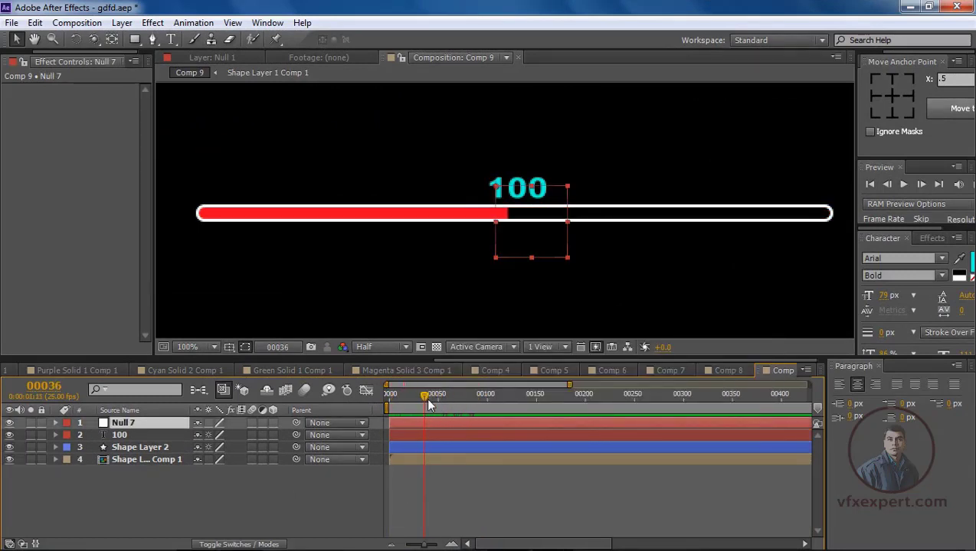
{"action": "left_click_drag", "start_coordinate": [153, 148], "coordinate": [216, 153]}
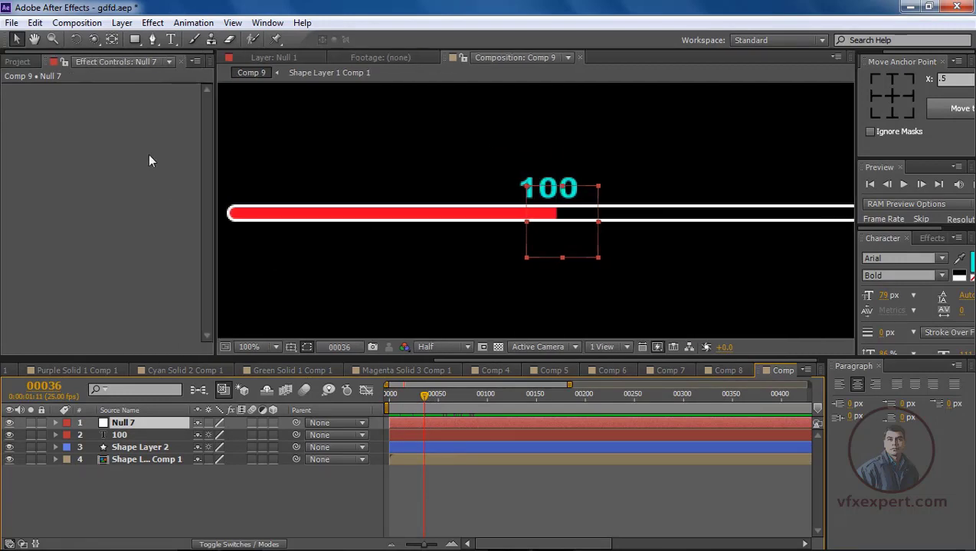
{"action": "left_click", "coordinate": [177, 25]}
{"action": "mouse_move", "coordinate": [153, 23]}
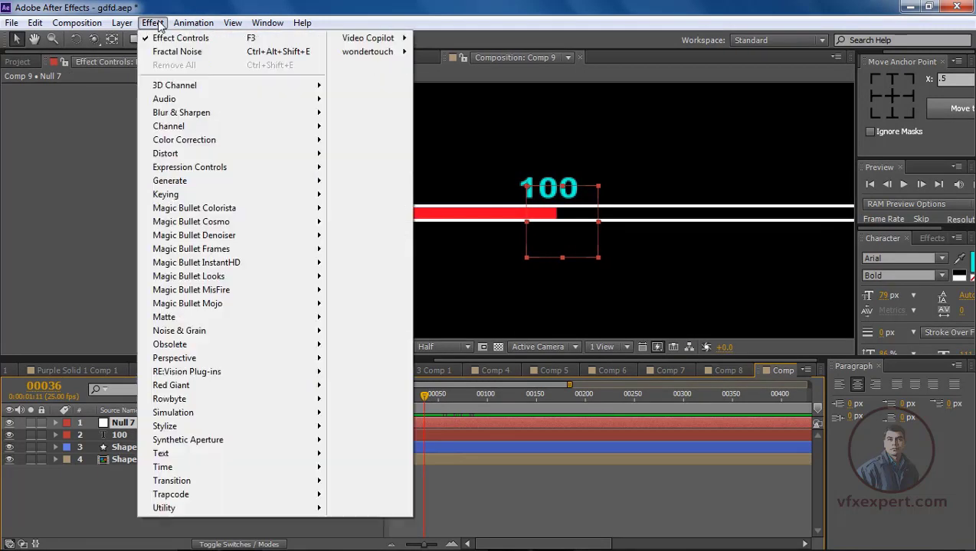
{"action": "mouse_move", "coordinate": [215, 167]}
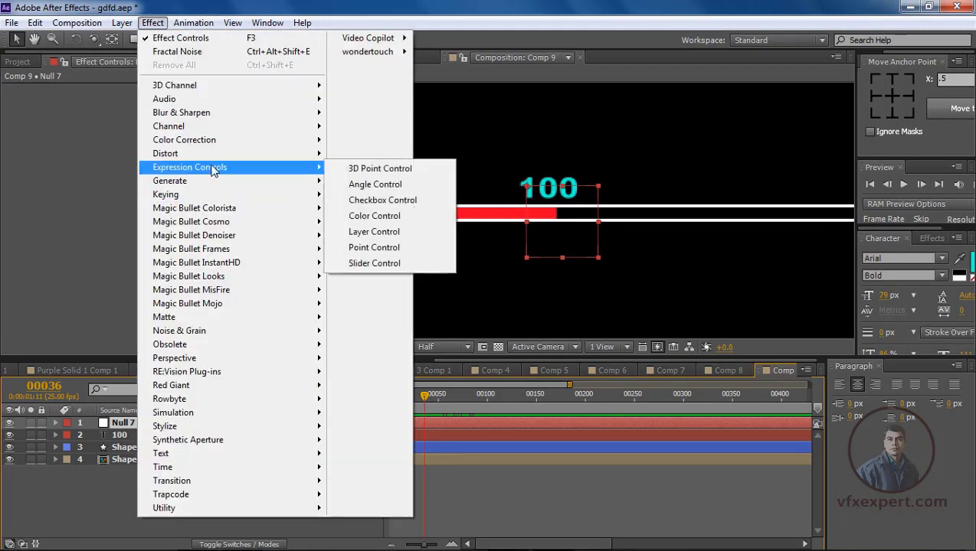
{"action": "left_click", "coordinate": [373, 263]}
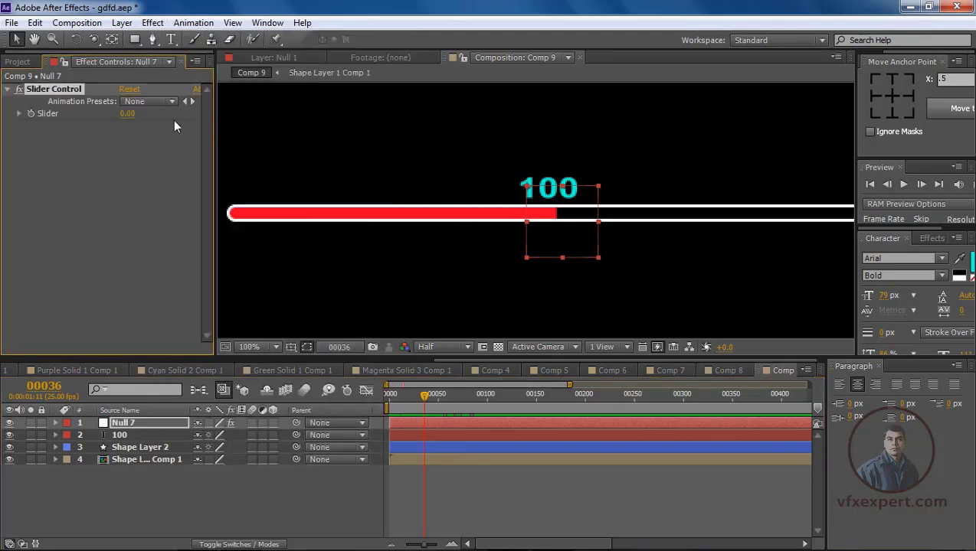
{"action": "left_click", "coordinate": [458, 481]}
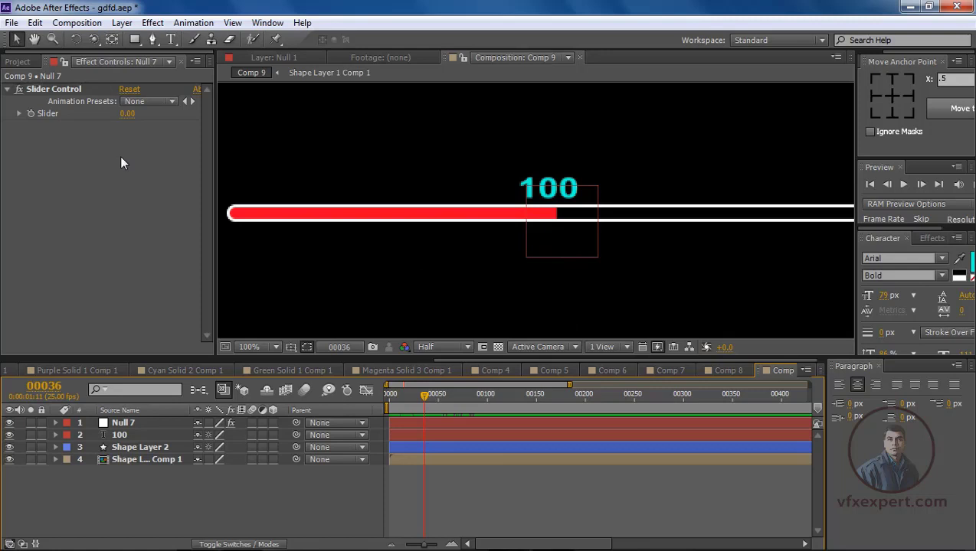
- Set Null 7's Slider value to 100 and preview the animation
{"action": "left_click_drag", "start_coordinate": [425, 395], "coordinate": [390, 395]}
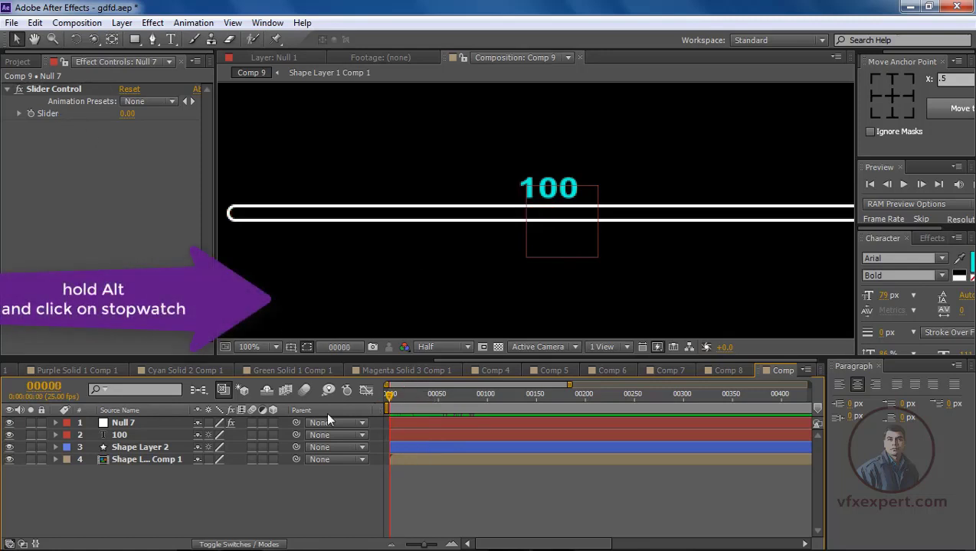
{"action": "left_click", "coordinate": [32, 112]}
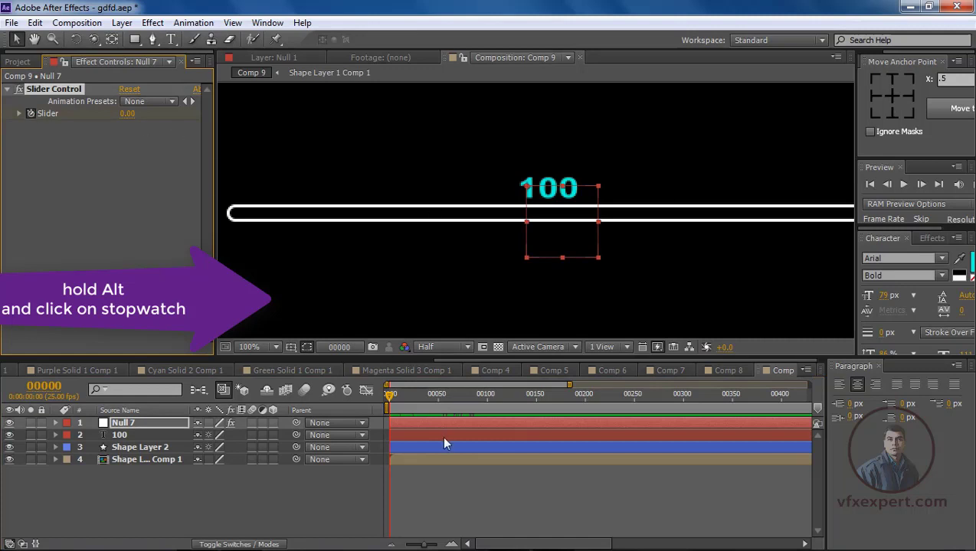
{"action": "key", "text": "space"}
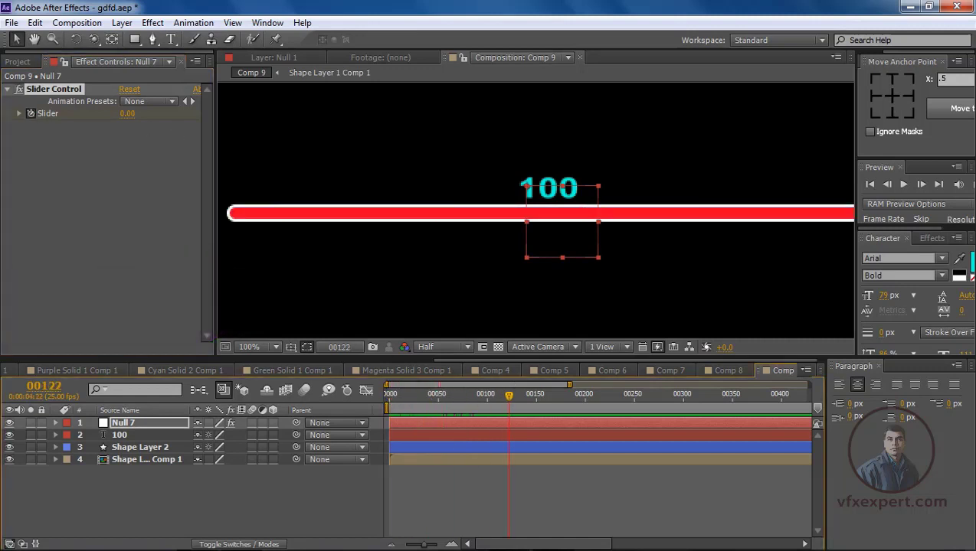
{"action": "left_click", "coordinate": [127, 113]}
{"action": "type", "text": "100"}
{"action": "key", "text": "Return"}
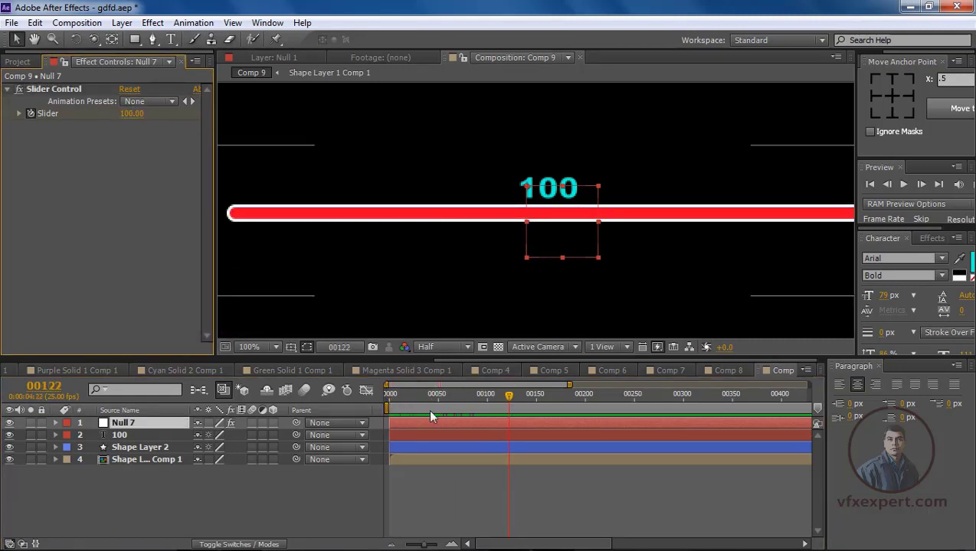
{"action": "left_click_drag", "start_coordinate": [511, 397], "coordinate": [394, 406]}
{"action": "key", "text": "space"}
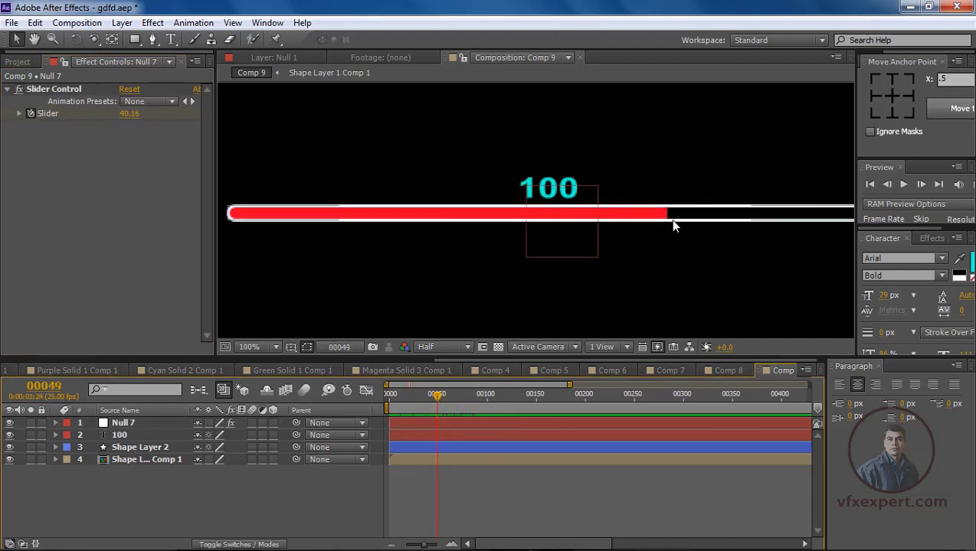
{"action": "left_click_drag", "start_coordinate": [702, 258], "coordinate": [673, 269]}
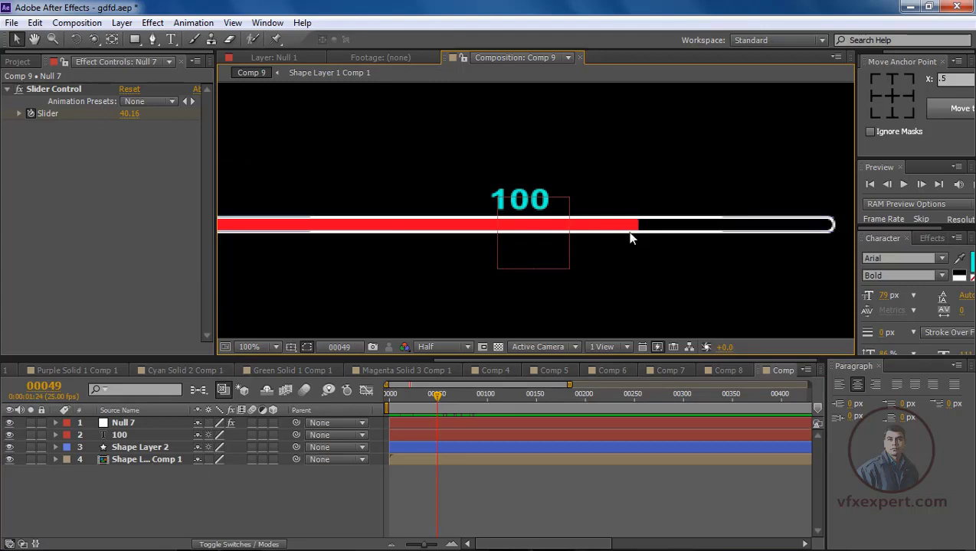
- Show both layers' keyframes and drag the Slider's end keyframe toward the Mask Path keyframe
{"action": "left_click", "coordinate": [123, 423]}
{"action": "left_click", "coordinate": [150, 460], "text": "ctrl"}
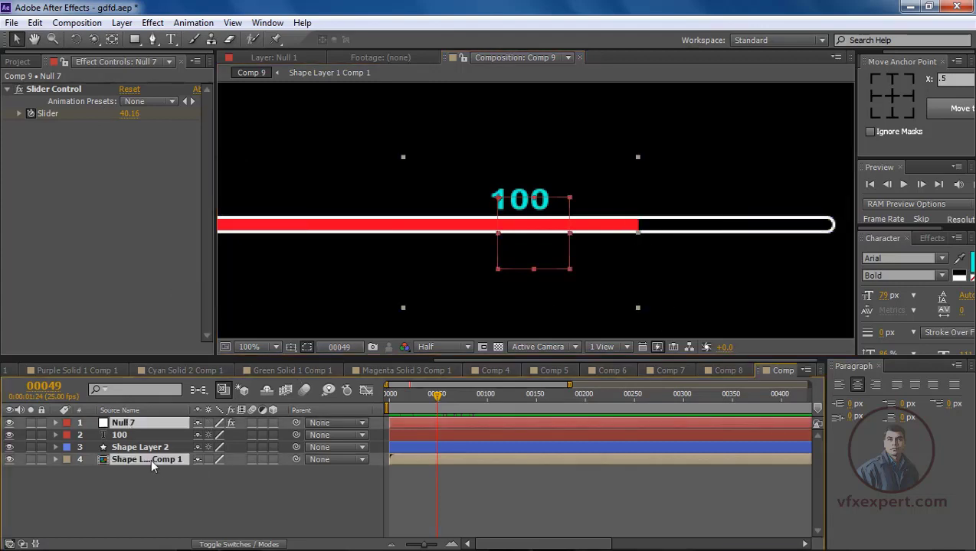
{"action": "key", "text": "u"}
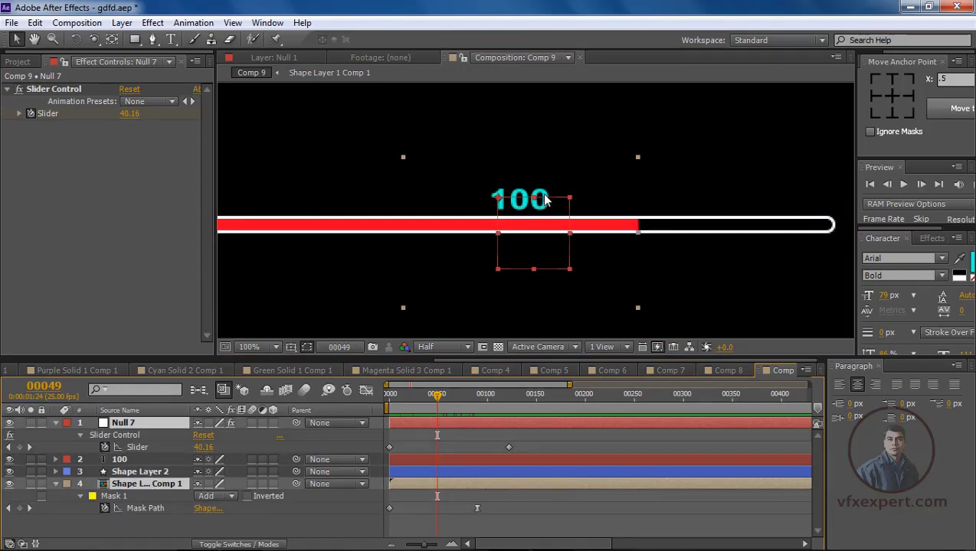
{"action": "left_click_drag", "start_coordinate": [508, 447], "coordinate": [475, 447]}
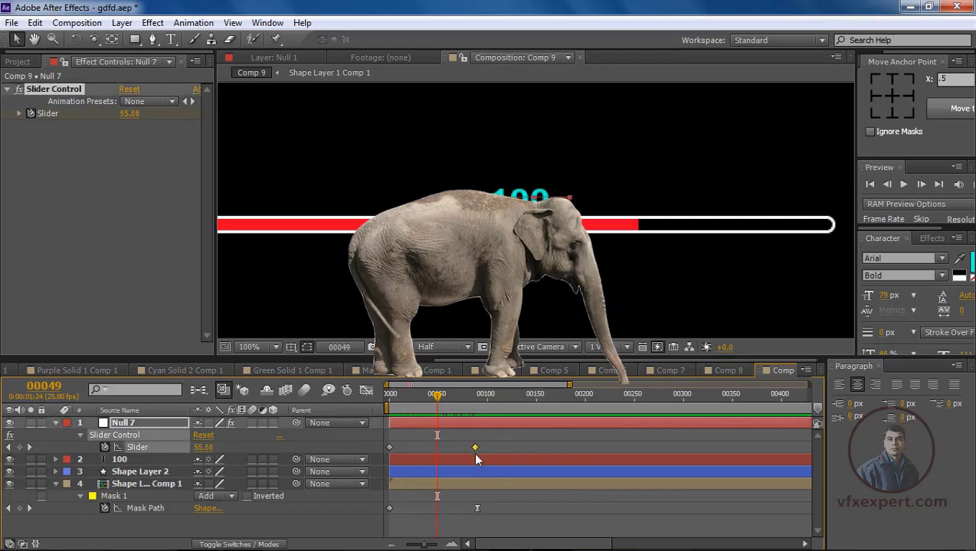
{"action": "left_click", "coordinate": [492, 460]}
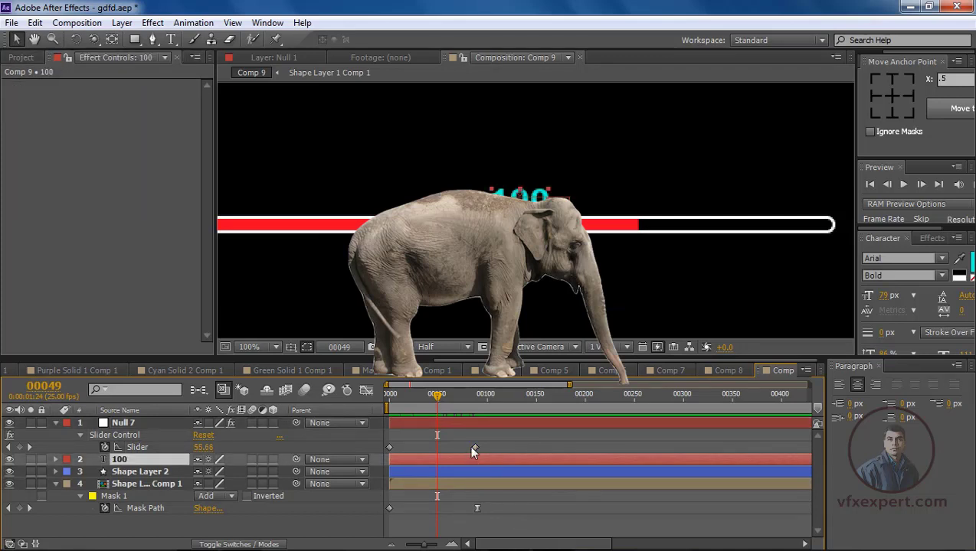
{"action": "left_click", "coordinate": [475, 447]}
{"action": "key", "text": "space"}
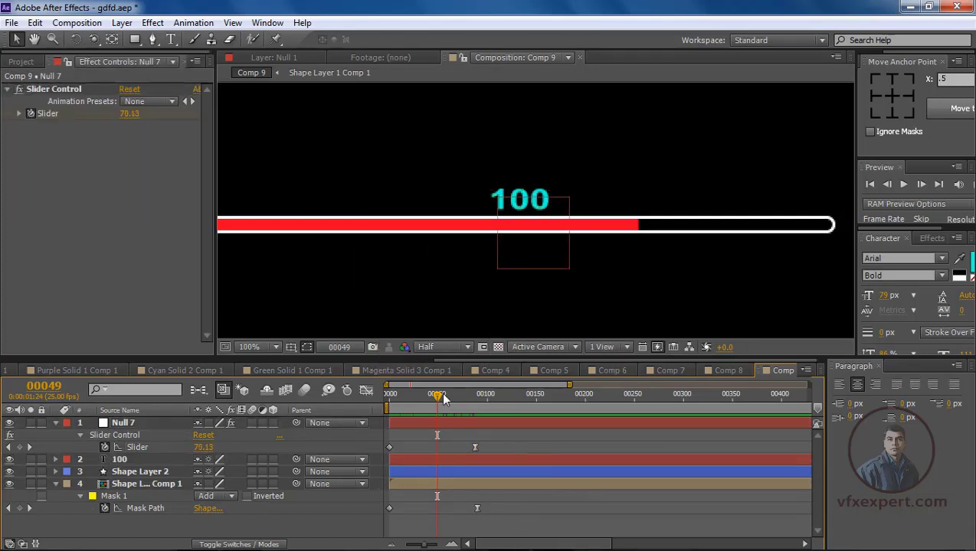
- Zoom the timeline in to align the Slider keyframe with frame 90, then zoom back out
{"action": "key", "text": "equal"}
{"action": "key", "text": "equal"}
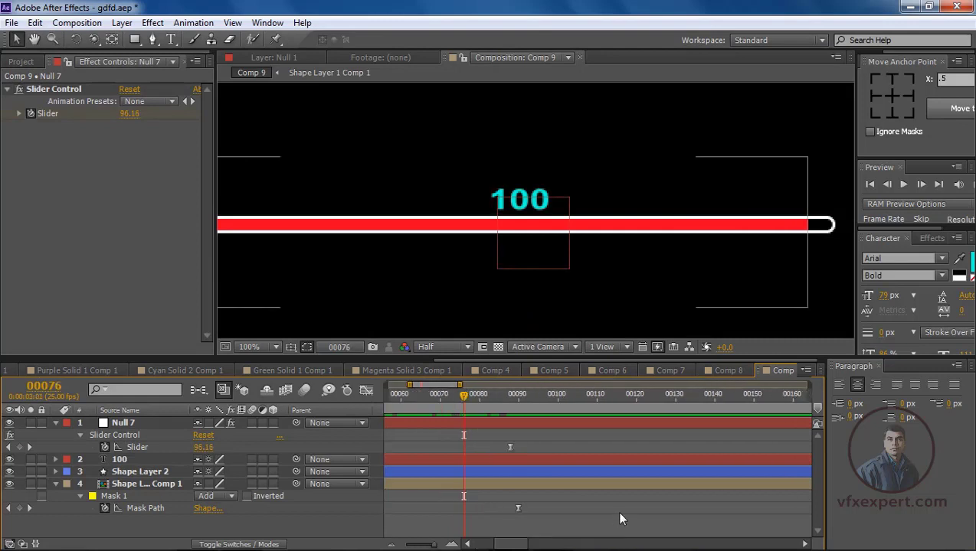
{"action": "key", "text": "equal"}
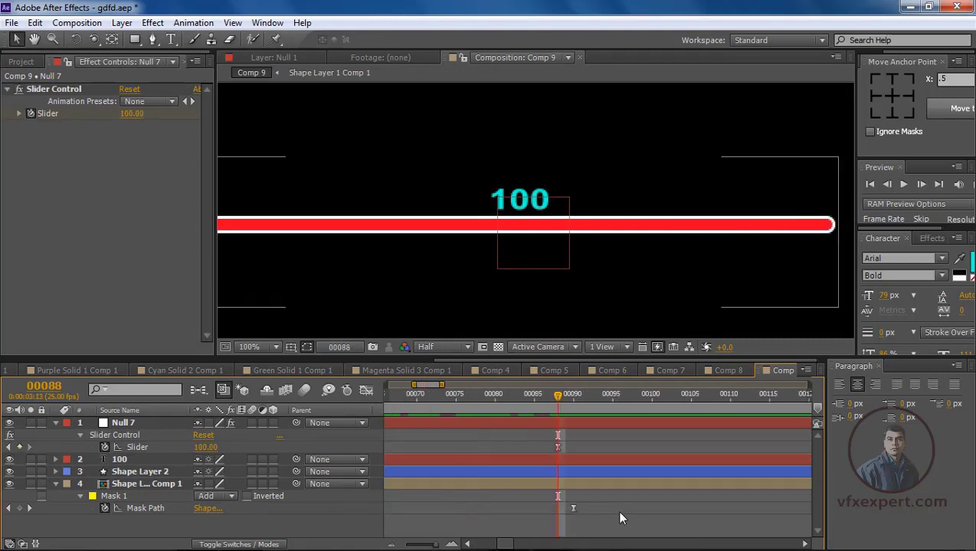
{"action": "left_click_drag", "start_coordinate": [558, 448], "coordinate": [573, 447]}
{"action": "left_click", "coordinate": [594, 441]}
{"action": "key", "text": "minus"}
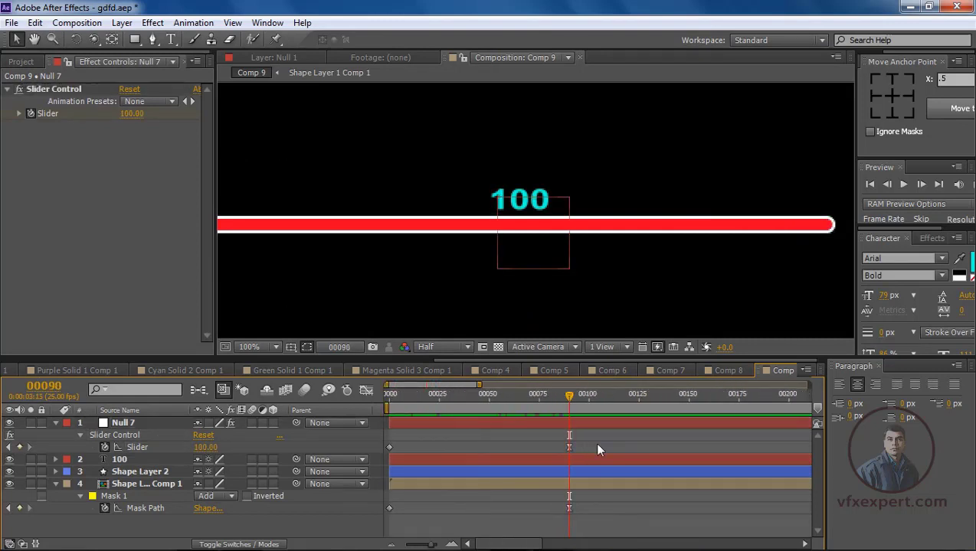
{"action": "key", "text": "minus"}
{"action": "key", "text": "minus"}
{"action": "left_click_drag", "start_coordinate": [429, 411], "coordinate": [420, 406]}
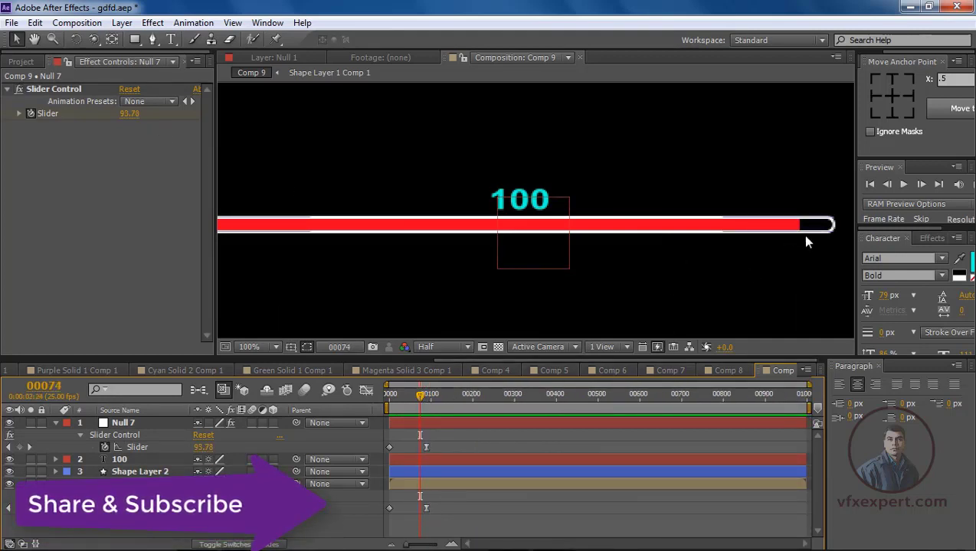
- Preview the Slider from its final keyframe back to the start and watch the red bar fill
{"action": "key", "text": "k"}
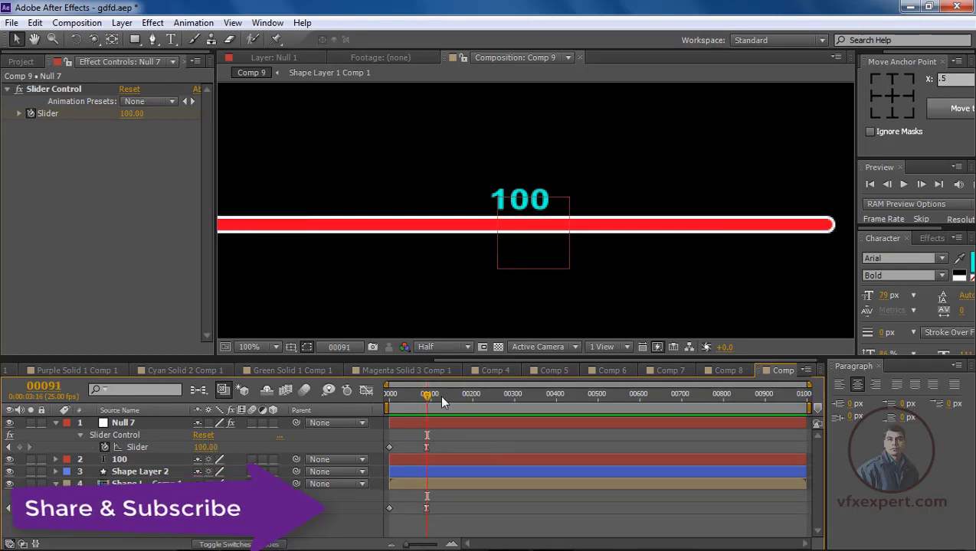
{"action": "key", "text": "j"}
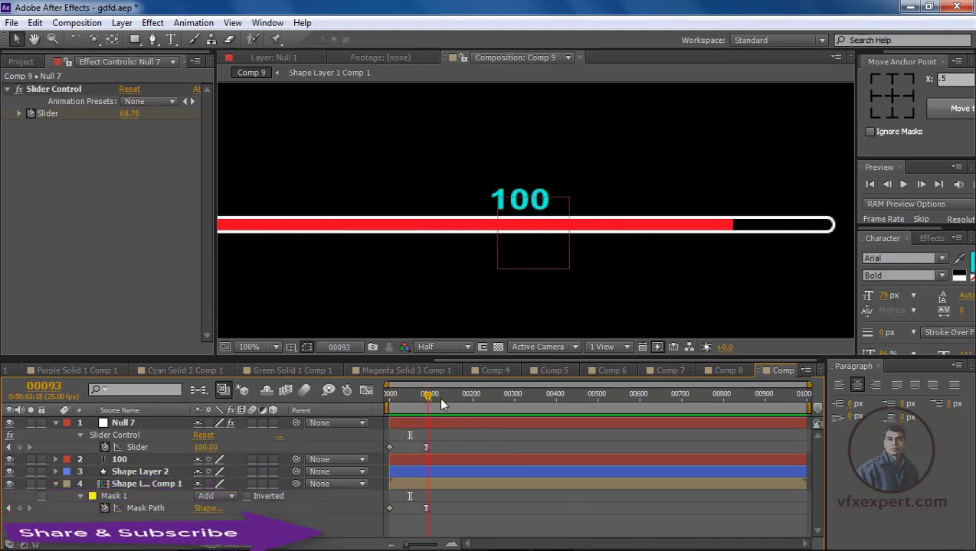
{"action": "mouse_move", "coordinate": [429, 394]}
{"action": "left_mouse_down"}
{"action": "mouse_move", "coordinate": [387, 411]}
{"action": "mouse_move", "coordinate": [425, 412]}
{"action": "left_mouse_up"}
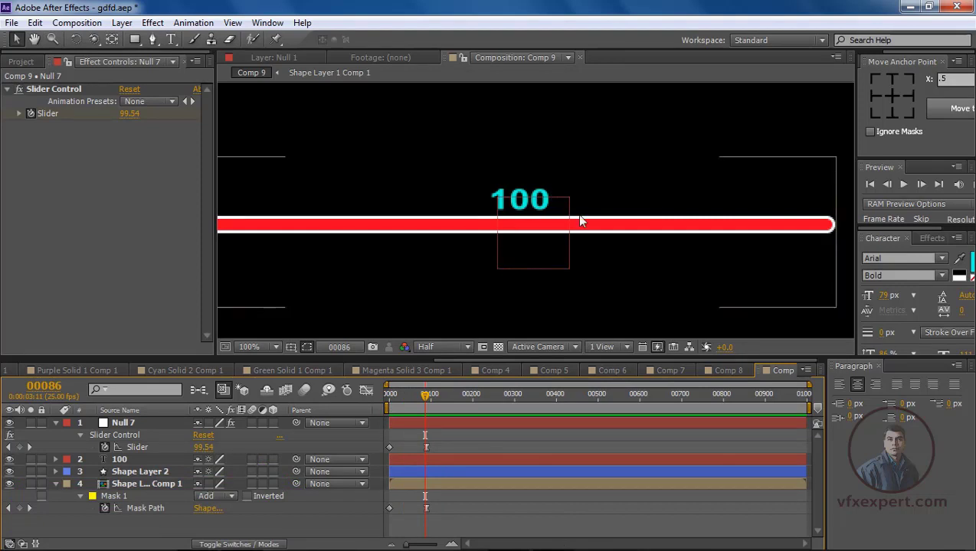
- Collapse the mask and Slider Control properties and park the playhead at frame 55
{"action": "left_click", "coordinate": [55, 484]}
{"action": "left_click", "coordinate": [55, 423]}
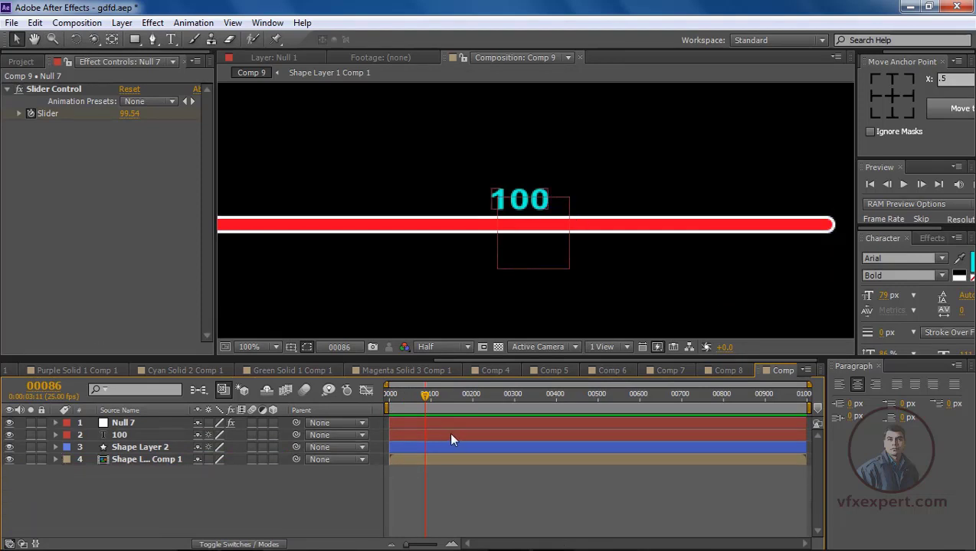
{"action": "left_click", "coordinate": [536, 193]}
{"action": "left_click_drag", "start_coordinate": [430, 407], "coordinate": [413, 407]}
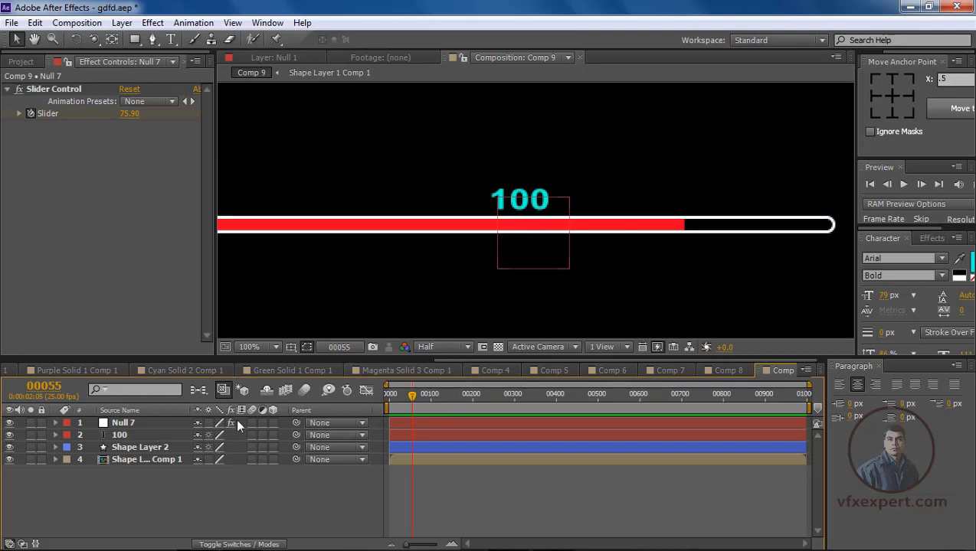
- Add an expression to the 100 layer's Source Text and pick-whip it to Null 7's Slider
{"action": "left_click", "coordinate": [137, 434]}
{"action": "left_click", "coordinate": [55, 435]}
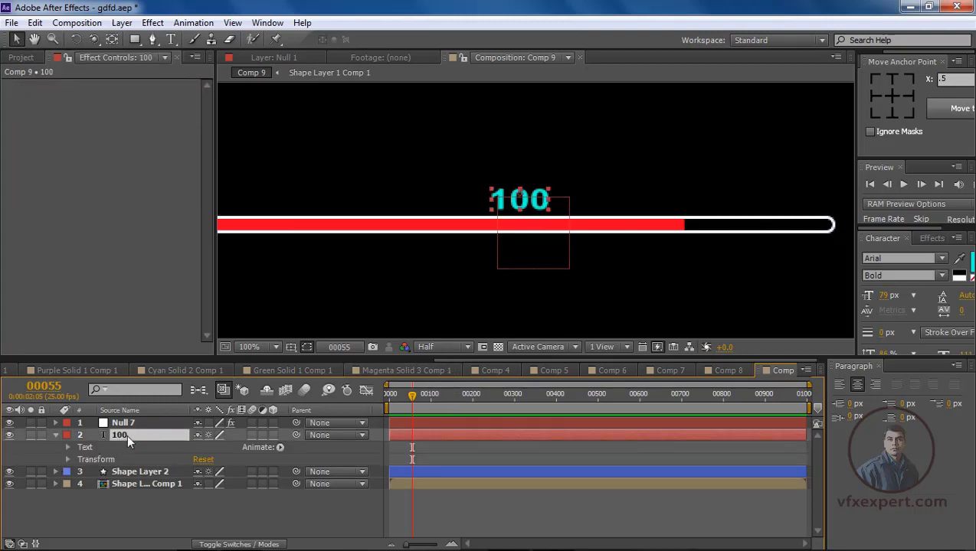
{"action": "left_click", "coordinate": [68, 446]}
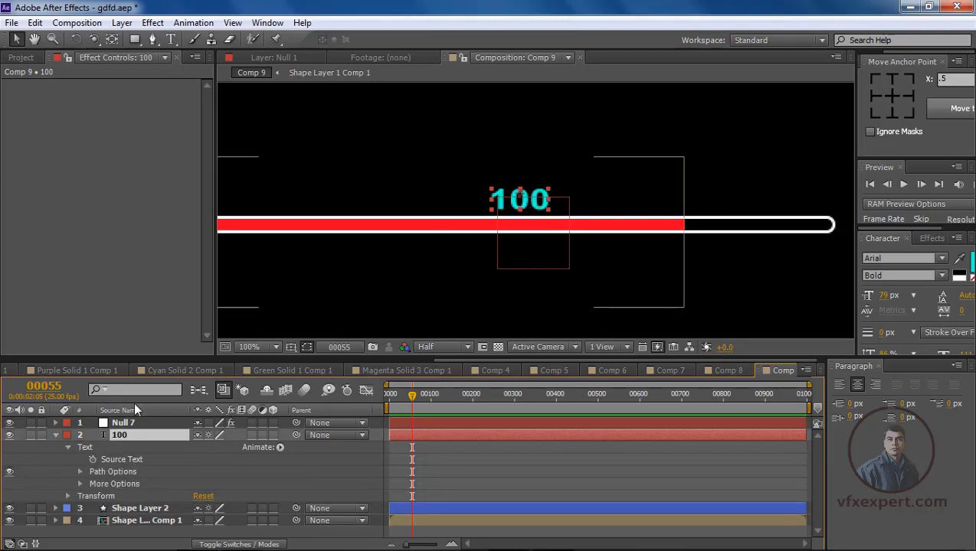
{"action": "left_click", "coordinate": [116, 425]}
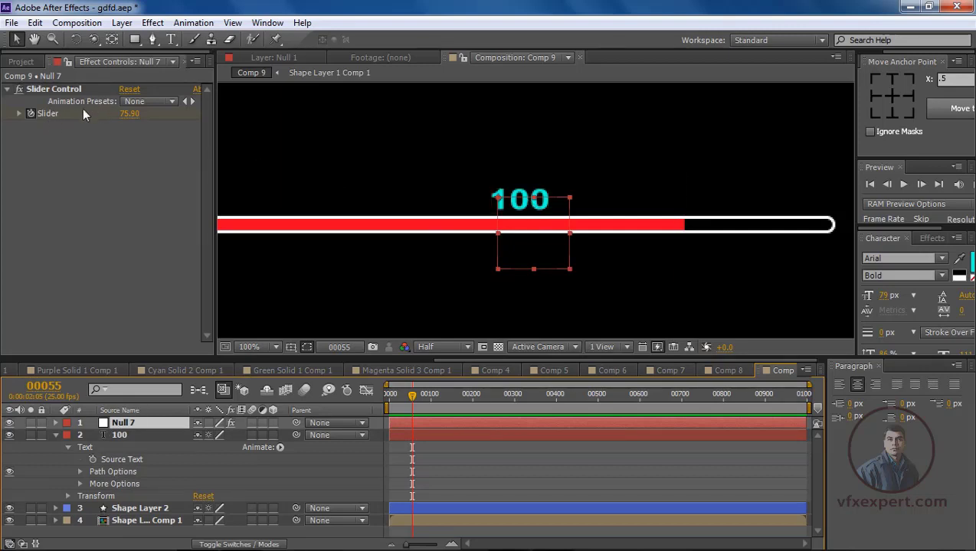
{"action": "left_click", "coordinate": [93, 459], "text": "alt"}
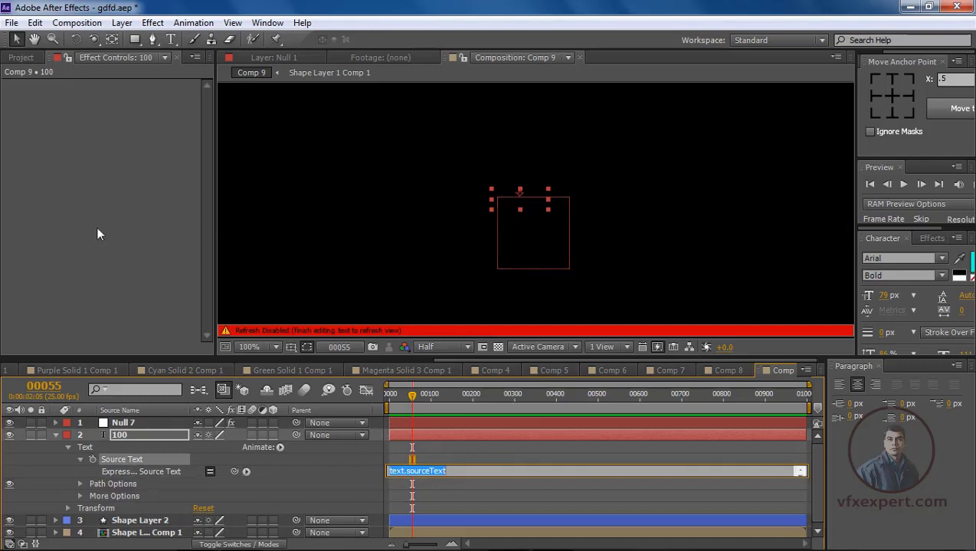
{"action": "left_click", "coordinate": [142, 424]}
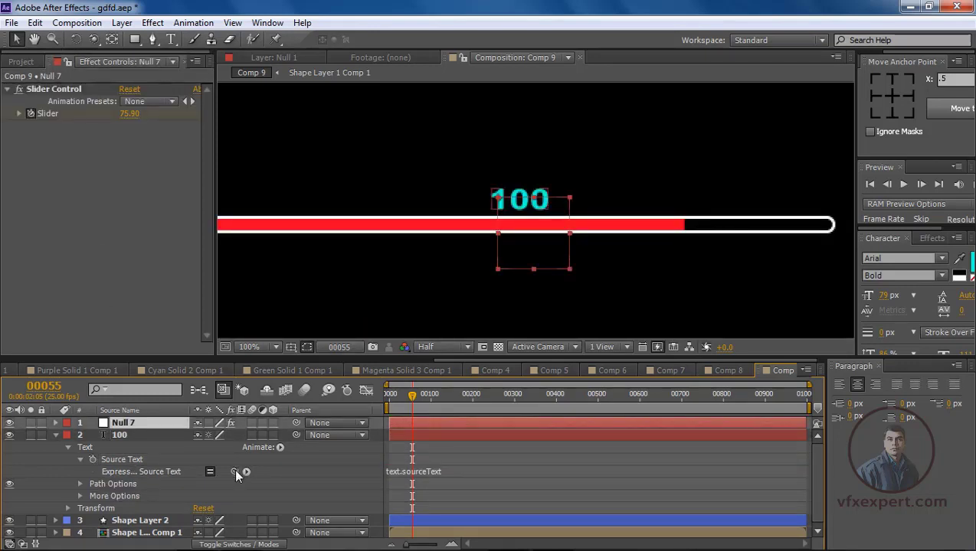
{"action": "left_click_drag", "start_coordinate": [155, 440], "coordinate": [55, 112]}
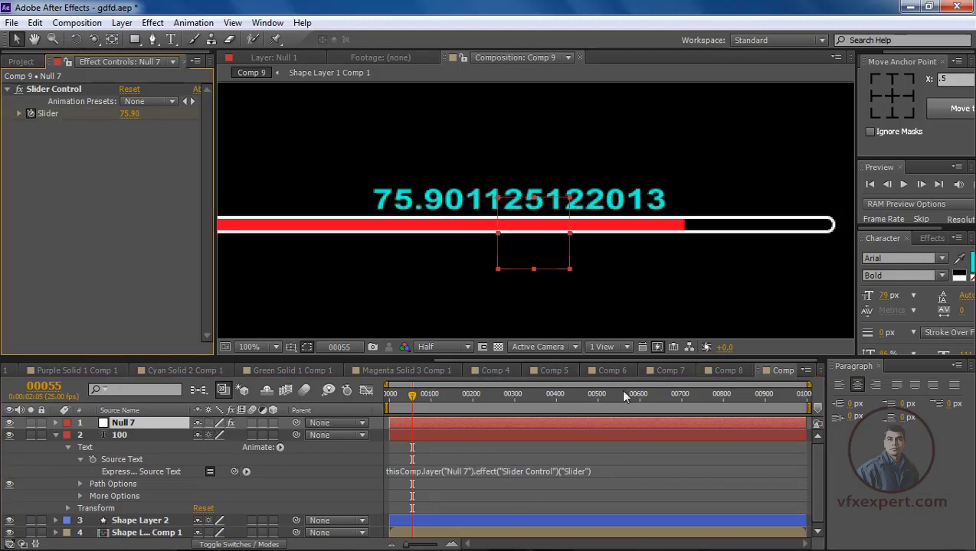
- Resize the viewer and timeline panels and return to frame 0, where the counter reads 0
{"action": "left_click_drag", "start_coordinate": [632, 357], "coordinate": [632, 313]}
{"action": "left_click", "coordinate": [483, 513]}
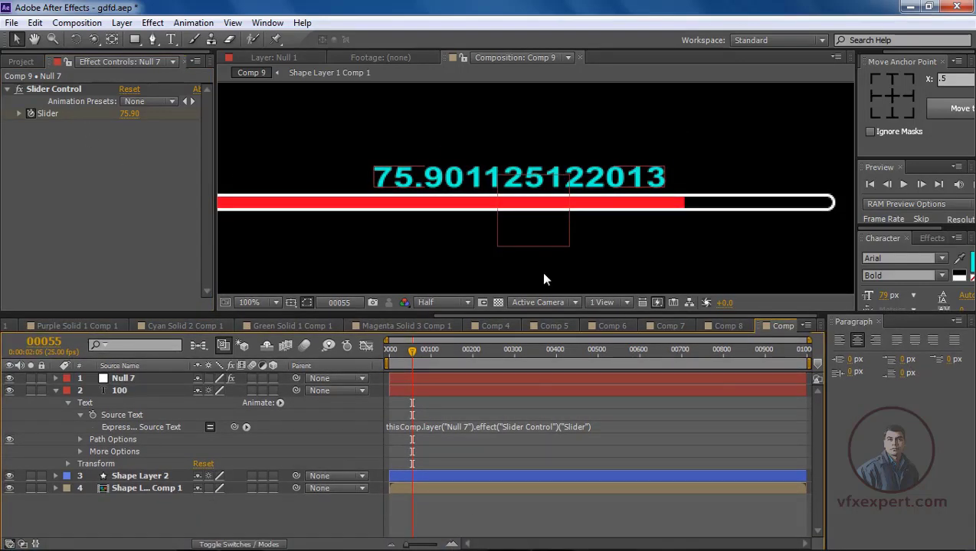
{"action": "left_click_drag", "start_coordinate": [592, 313], "coordinate": [592, 357]}
{"action": "key", "text": "comma"}
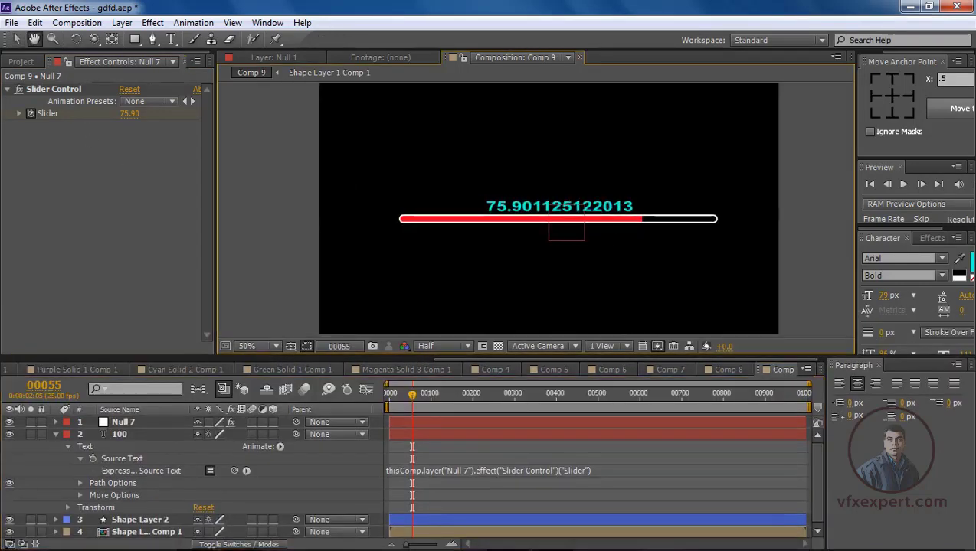
{"action": "left_click_drag", "start_coordinate": [412, 394], "coordinate": [389, 394]}
{"action": "key", "text": "period"}
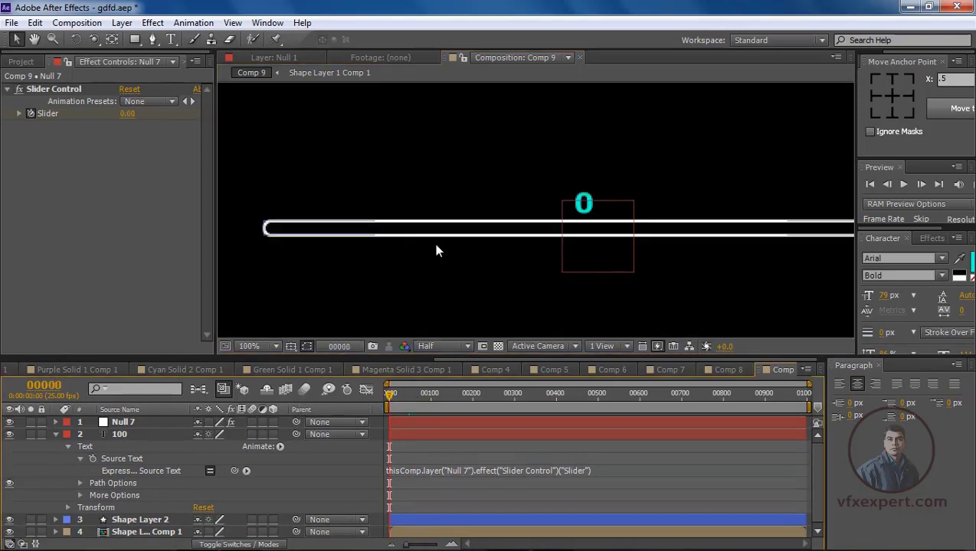
{"action": "left_click_drag", "start_coordinate": [213, 233], "coordinate": [90, 233]}
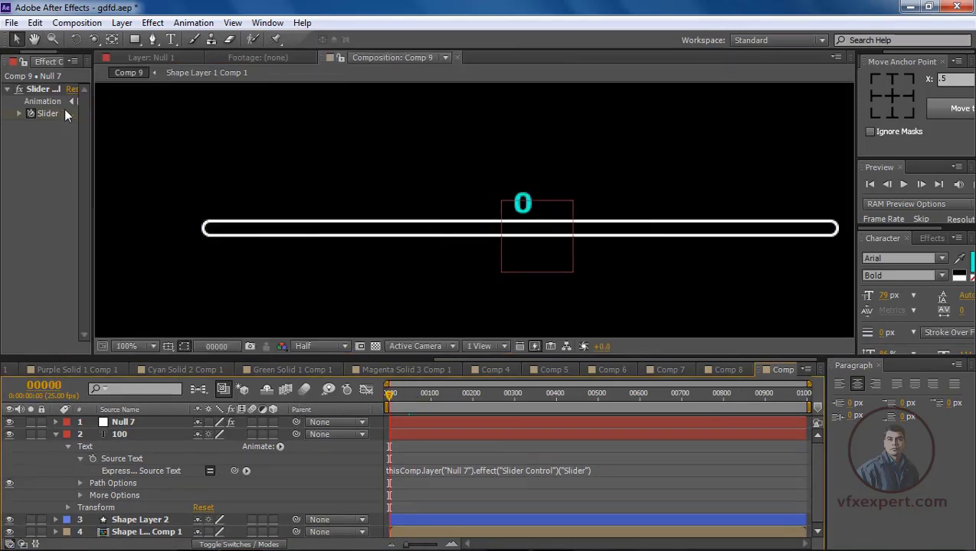
- Play and scrub to read the counter's unrounded decimals, then bring up the Notepad expression notes
{"action": "key", "text": "space"}
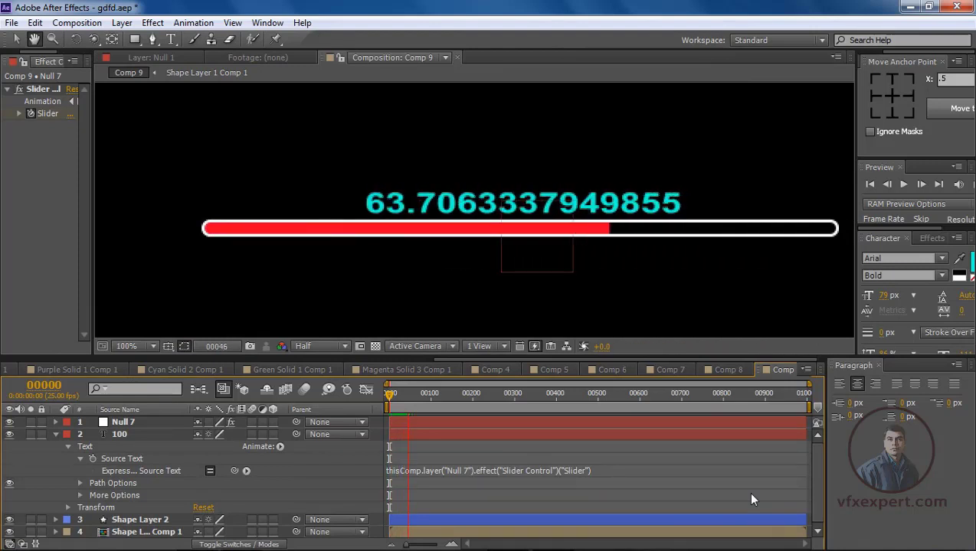
{"action": "key", "text": "space"}
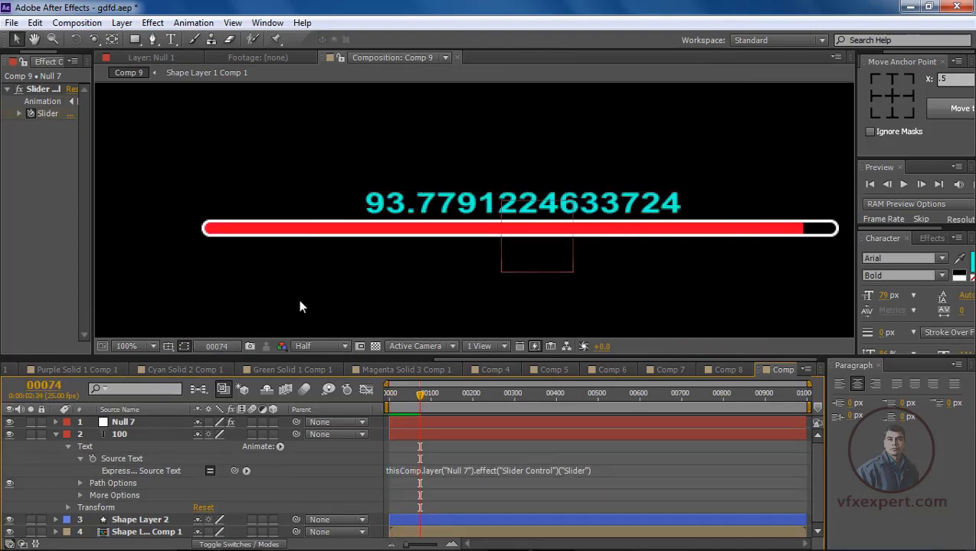
{"action": "left_click", "coordinate": [55, 434]}
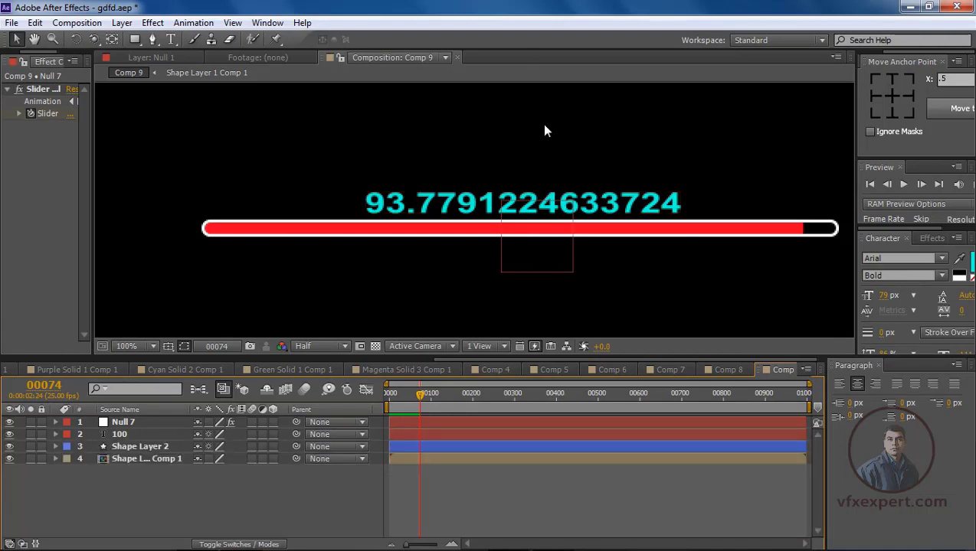
{"action": "key", "text": "period"}
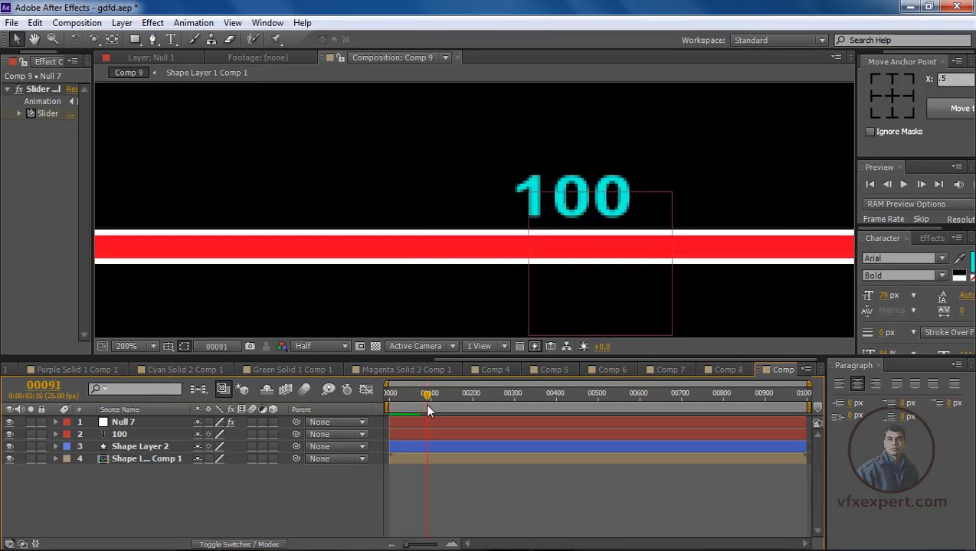
{"action": "left_click_drag", "start_coordinate": [420, 395], "coordinate": [415, 395]}
{"action": "key", "text": "comma"}
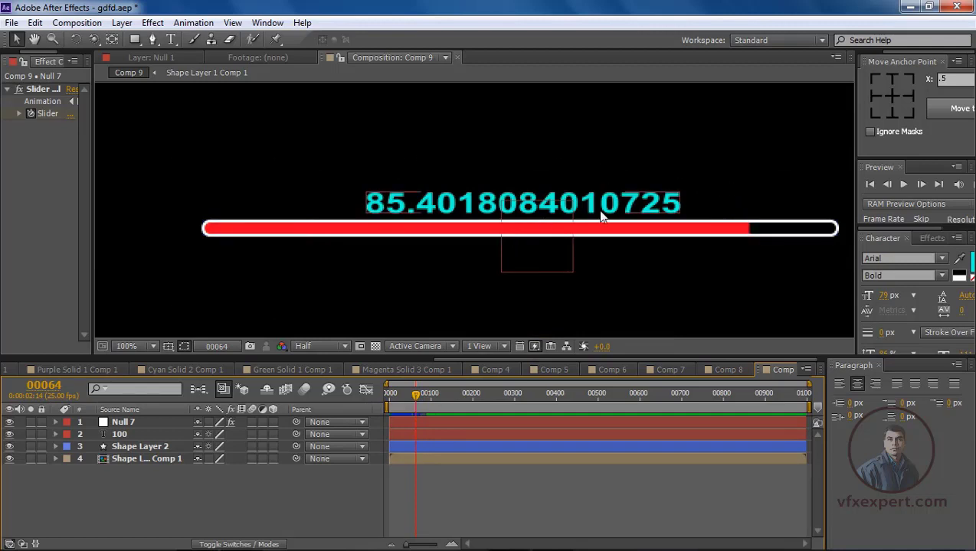
{"action": "left_click", "coordinate": [910, 7]}
{"action": "left_click", "coordinate": [509, 540]}
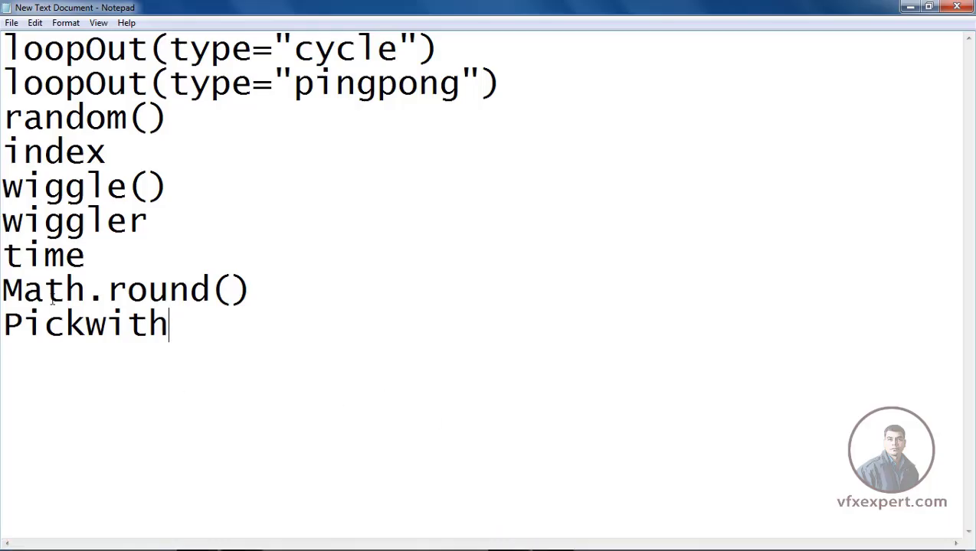
- Select the Math.round() line in the Notepad notes, then return to After Effects
{"action": "left_click_drag", "start_coordinate": [249, 291], "coordinate": [1, 290]}
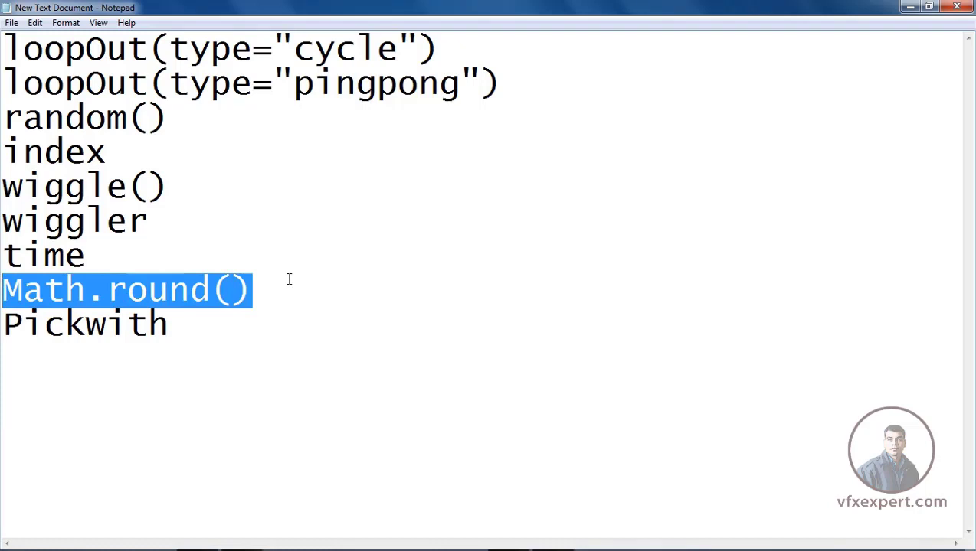
{"action": "left_click", "coordinate": [314, 320]}
{"action": "left_click", "coordinate": [370, 301]}
{"action": "mouse_move", "coordinate": [509, 545]}
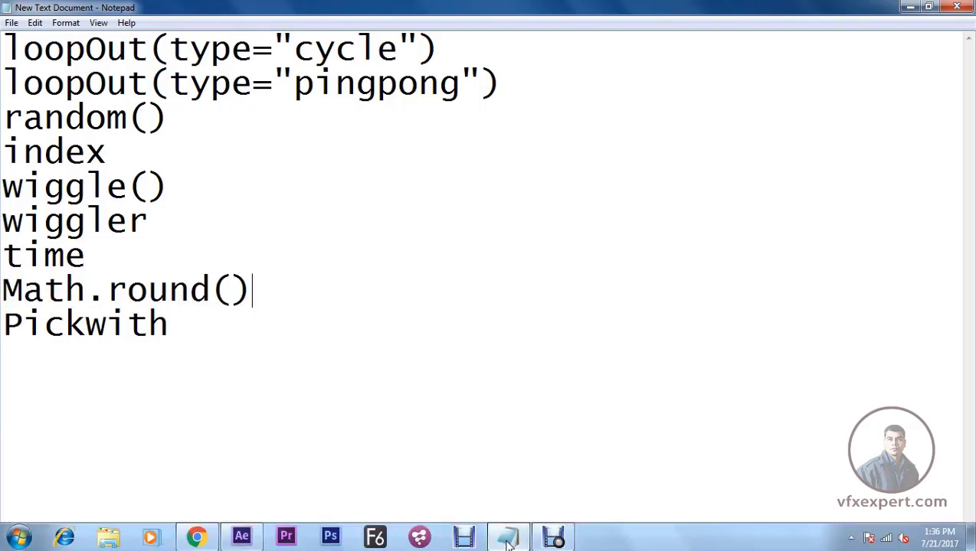
{"action": "left_click", "coordinate": [250, 539]}
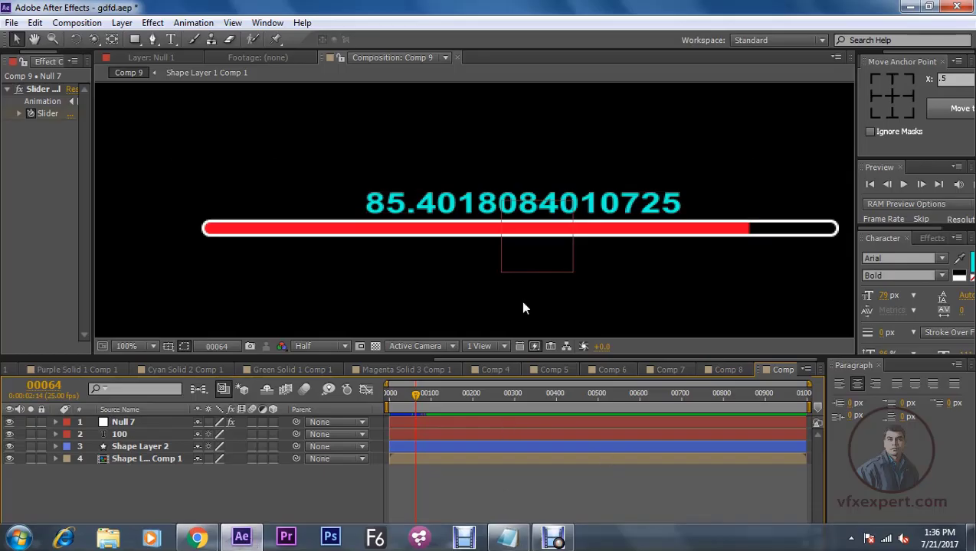
- Show layer names and reveal the Source Text expression on the 100 text layer
{"action": "left_click", "coordinate": [164, 411]}
{"action": "left_click", "coordinate": [139, 435]}
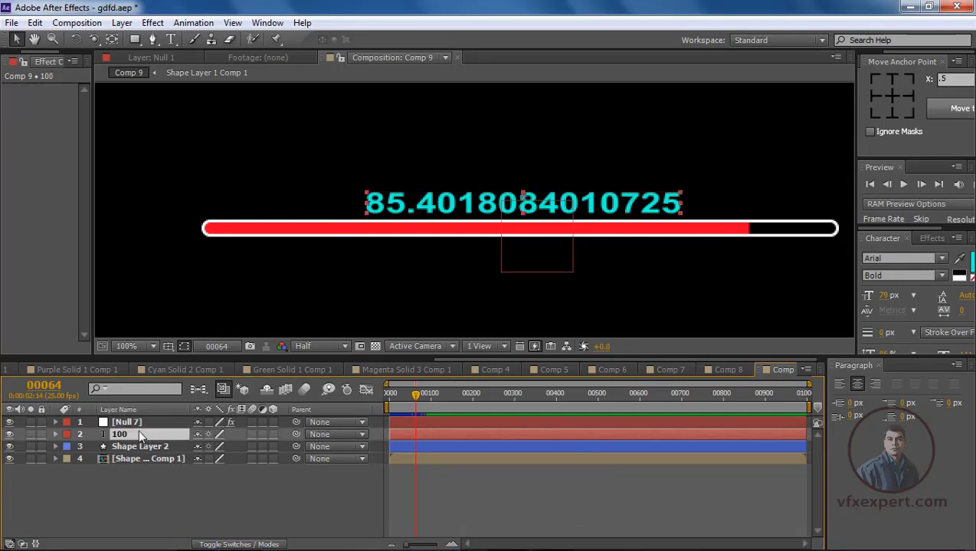
{"action": "key", "text": "e"}
{"action": "key", "text": "e"}
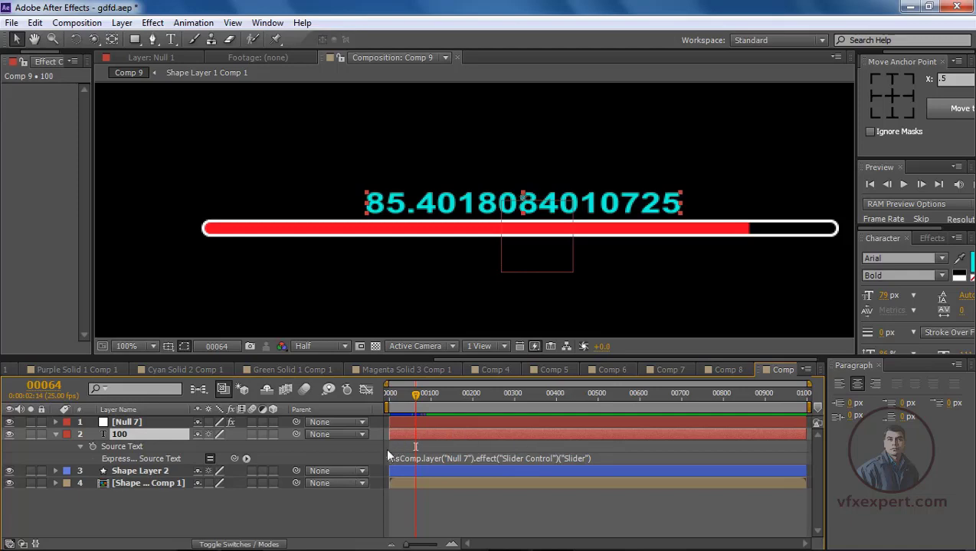
- Select the Math.round function name, without its parentheses, in the Notepad notes
{"action": "left_click", "coordinate": [910, 7]}
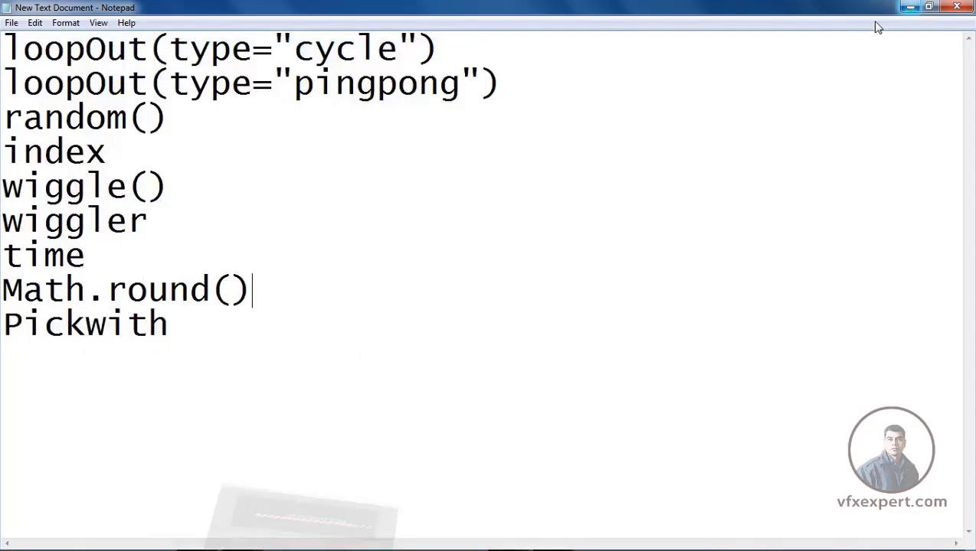
{"action": "key", "text": "Left"}
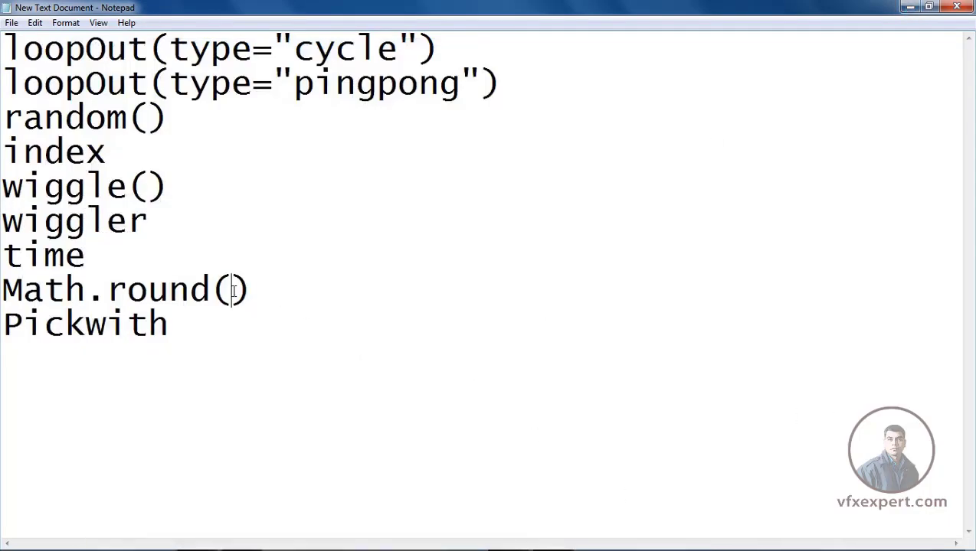
{"action": "left_click", "coordinate": [348, 316]}
{"action": "left_click_drag", "start_coordinate": [3, 291], "coordinate": [208, 294]}
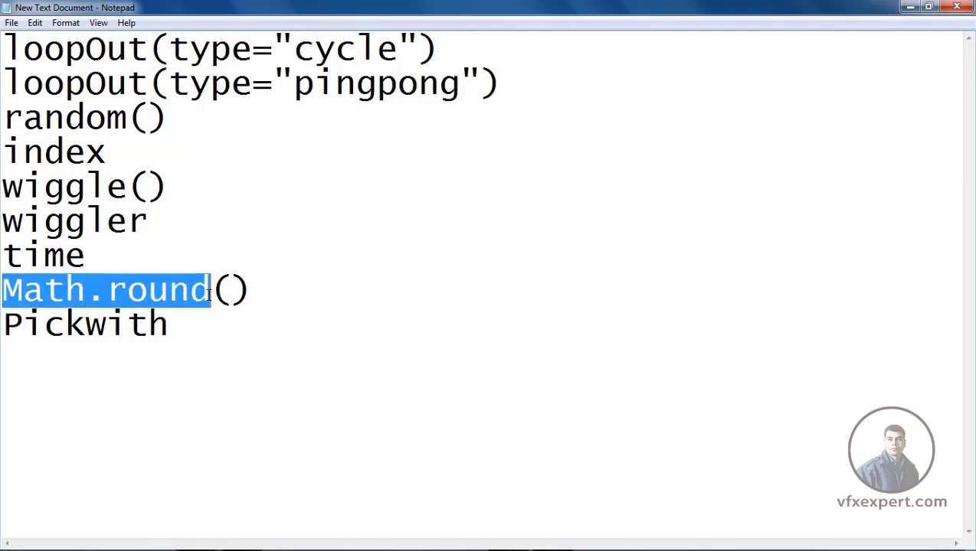
{"action": "mouse_move", "coordinate": [442, 545]}
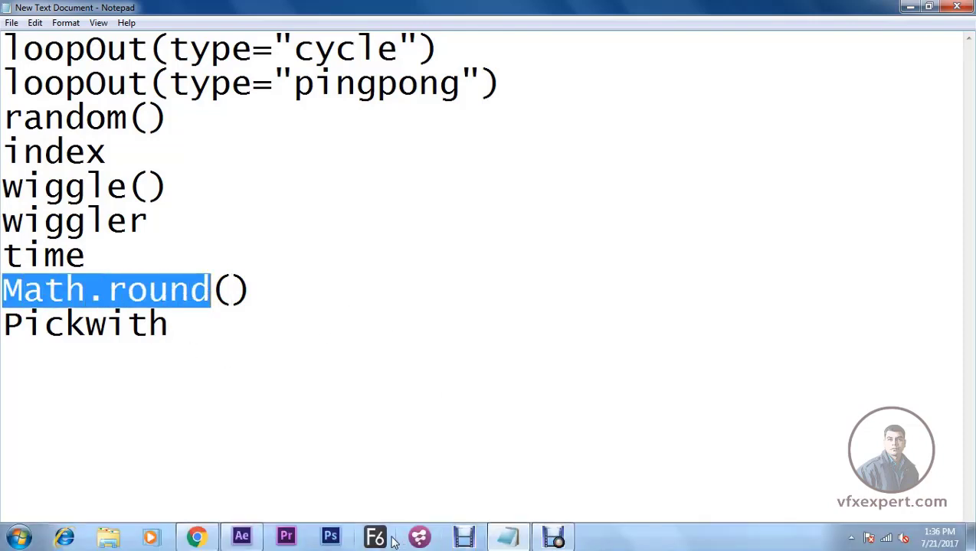
- Wrap the Source Text expression in Math.round( ) so the label shows 85
{"action": "left_click", "coordinate": [241, 538]}
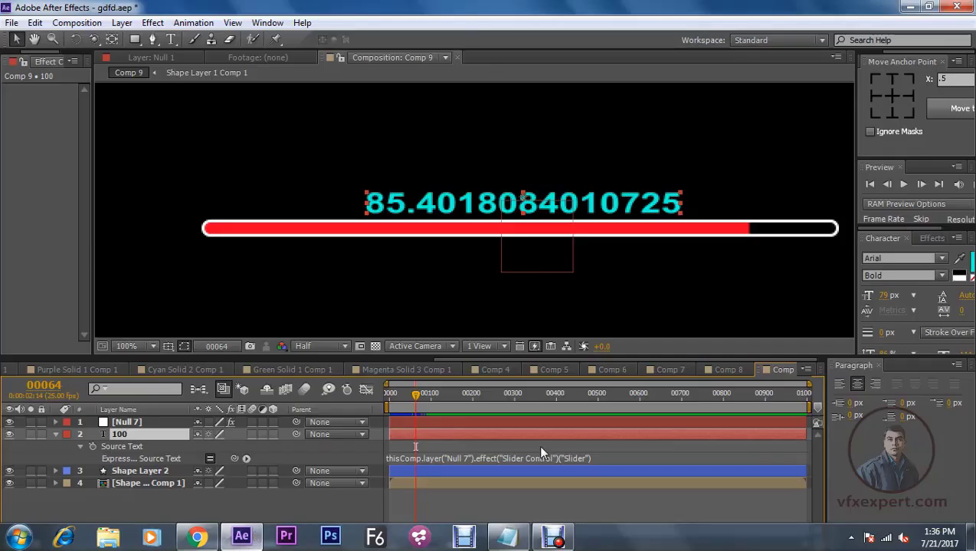
{"action": "left_click", "coordinate": [559, 459]}
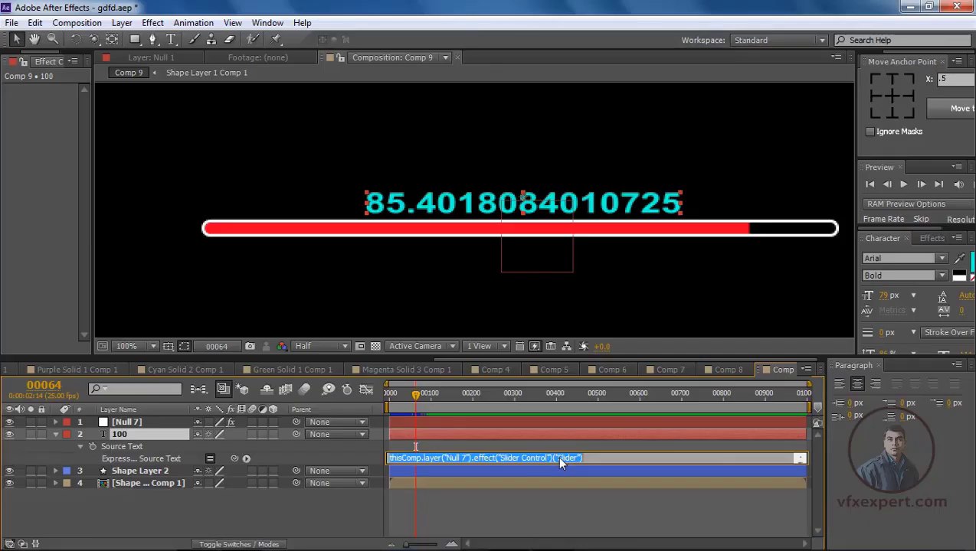
{"action": "key", "text": "ctrl+v"}
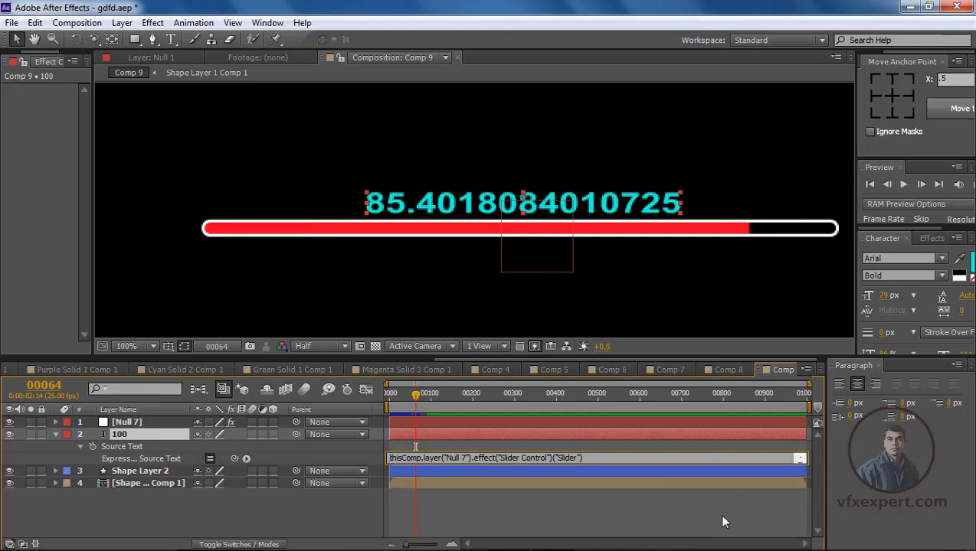
{"action": "type", "text": "Math.round"}
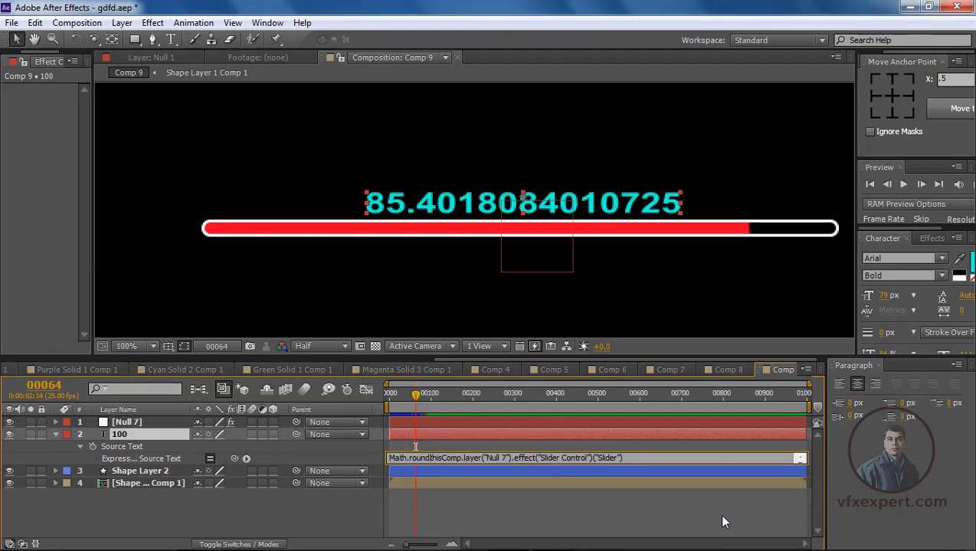
{"action": "type", "text": "("}
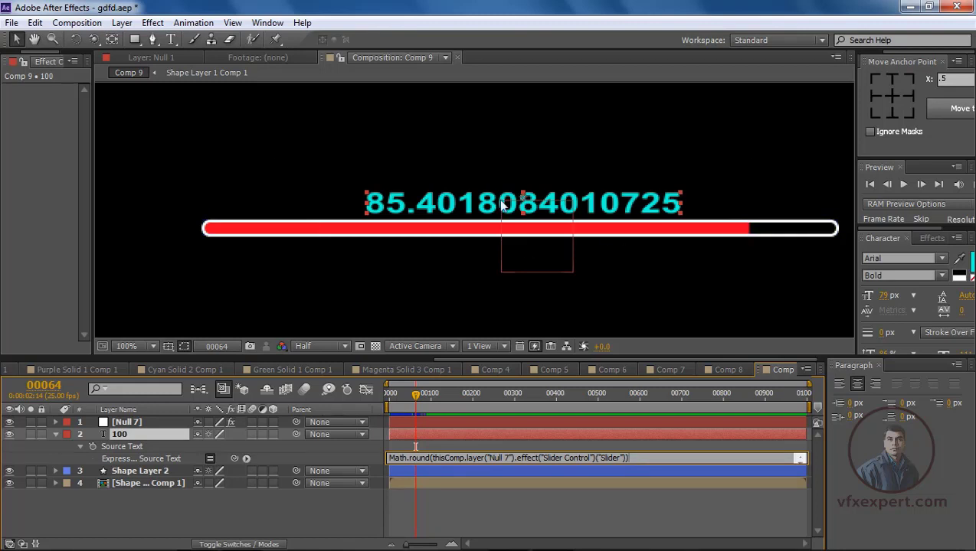
{"action": "left_click", "coordinate": [475, 506]}
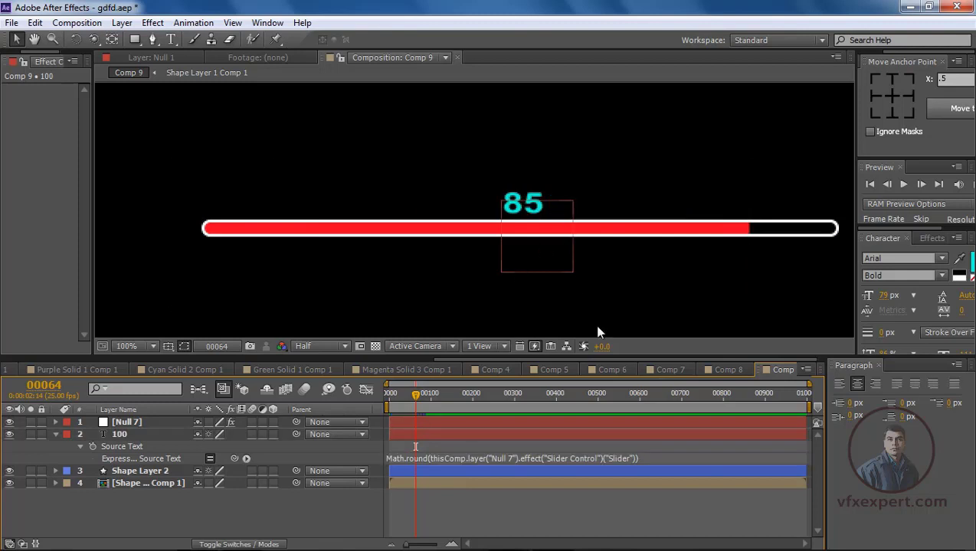
- Return to frame 0 and play the animation to confirm the counter counts in whole numbers
{"action": "scroll", "coordinate": [599, 333], "scroll_direction": "down", "scroll_amount": 1}
{"action": "key", "text": "Home"}
{"action": "left_click_drag", "start_coordinate": [642, 356], "coordinate": [644, 407]}
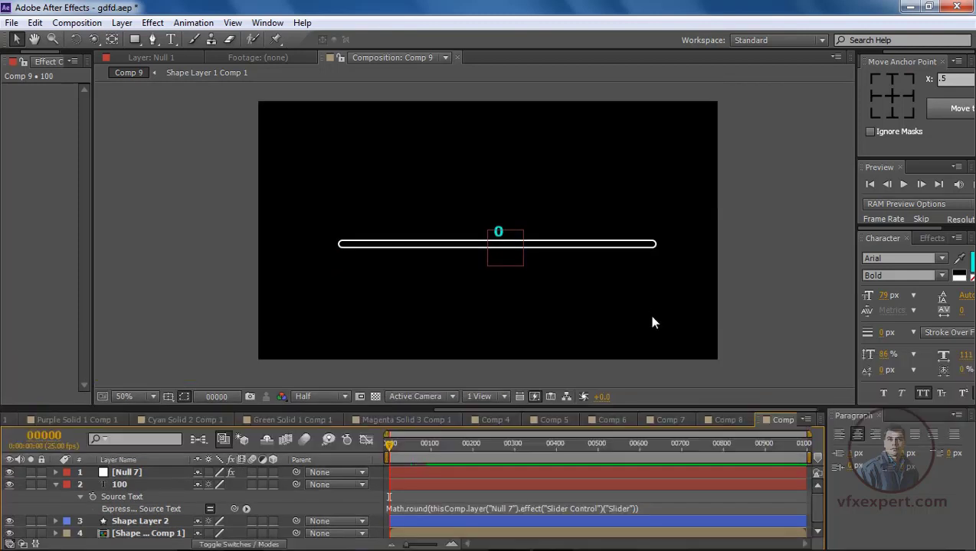
{"action": "scroll", "coordinate": [649, 314], "scroll_direction": "up", "scroll_amount": 2}
{"action": "left_click", "coordinate": [53, 271]}
{"action": "key", "text": "space"}
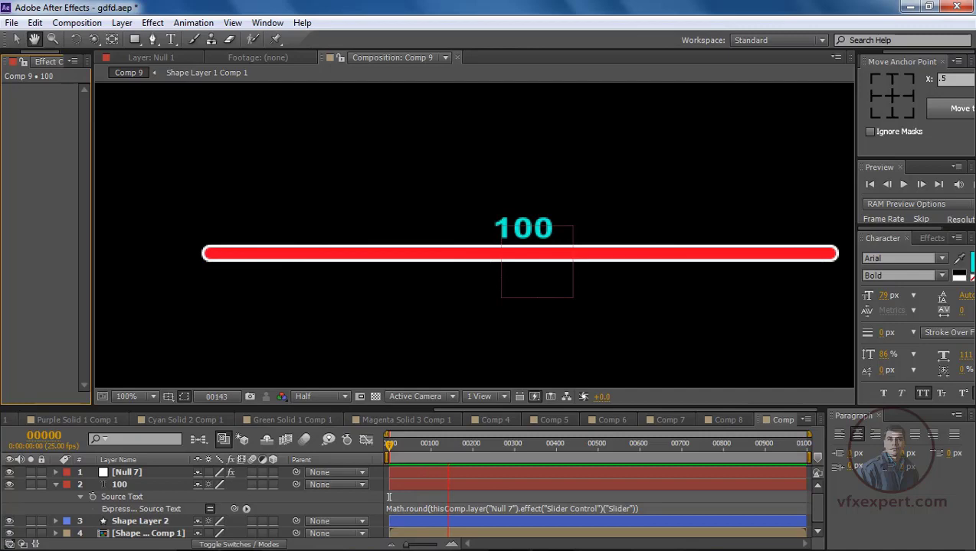
{"action": "key", "text": "space"}
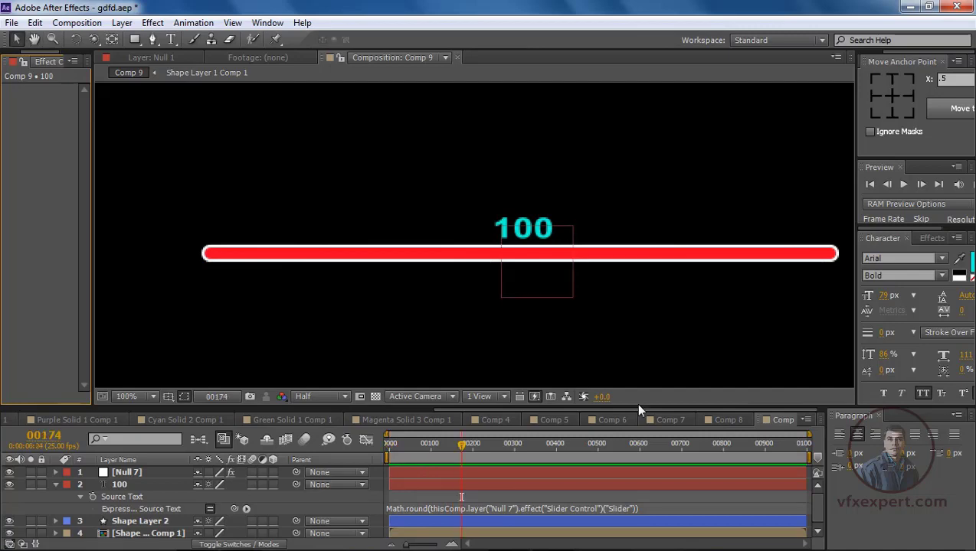
- Scrub to frame 41 where the counter reads 58, collapse layer 100 and zoom in
{"action": "left_click_drag", "start_coordinate": [639, 406], "coordinate": [654, 340]}
{"action": "left_click_drag", "start_coordinate": [464, 379], "coordinate": [406, 379]}
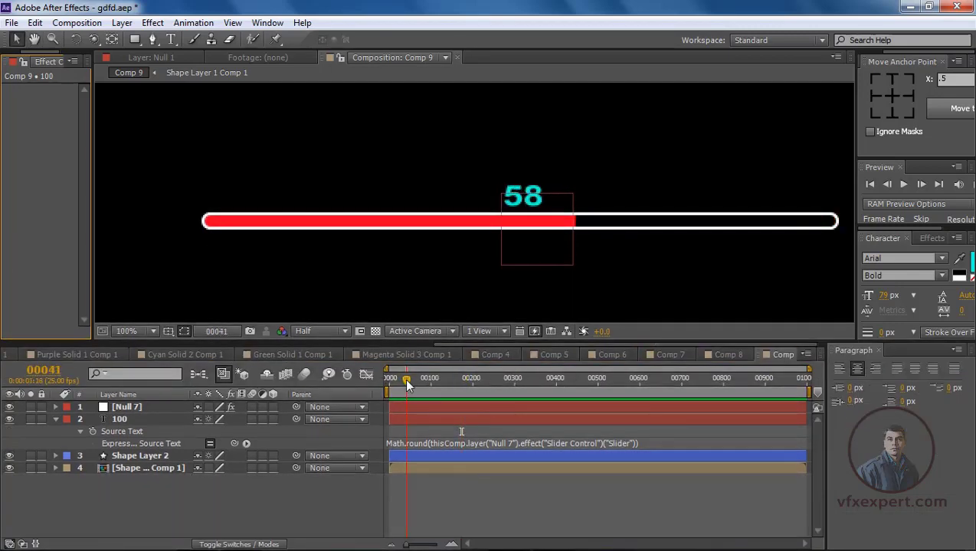
{"action": "left_click", "coordinate": [55, 419]}
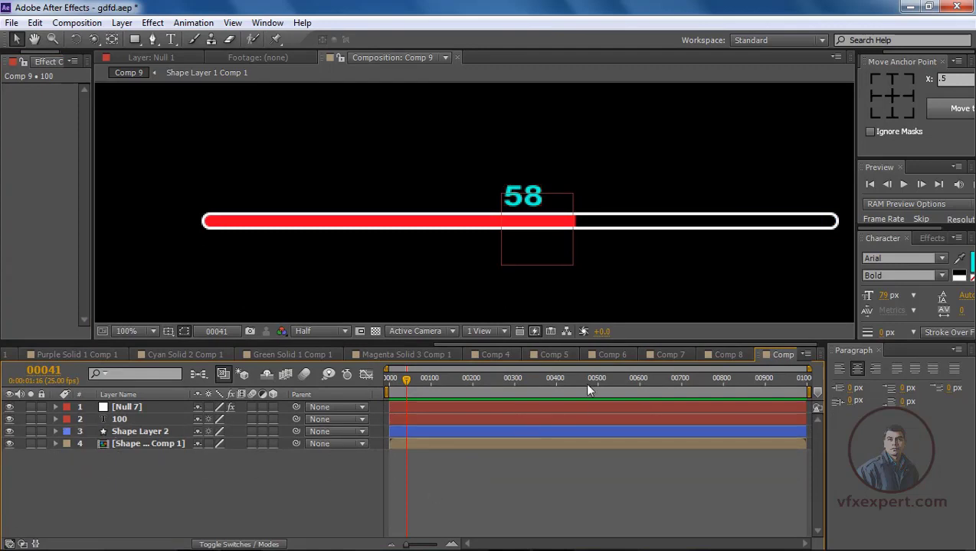
{"action": "left_click_drag", "start_coordinate": [605, 342], "coordinate": [605, 393]}
{"action": "key", "text": "period"}
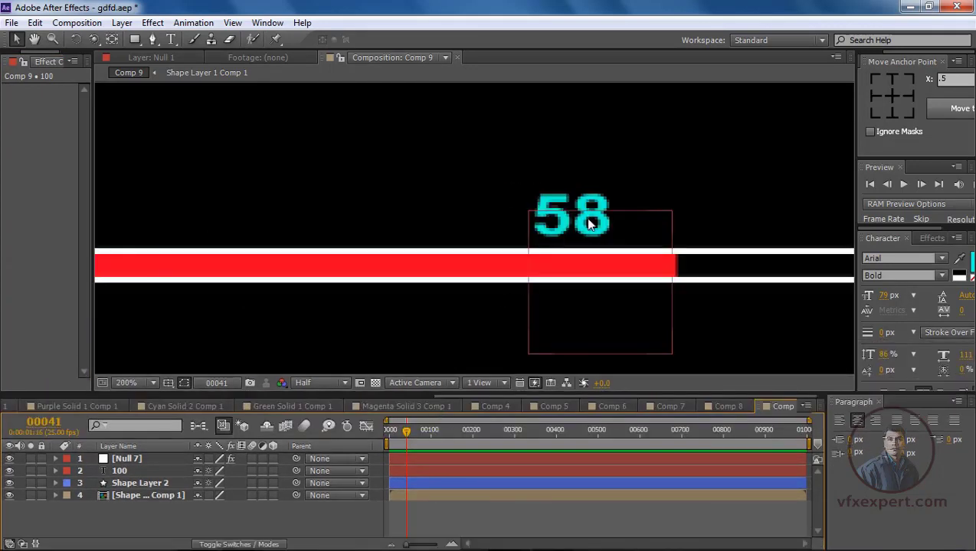
{"action": "key", "text": "comma"}
{"action": "key", "text": "period"}
- Create a '%' text layer beside the 58 and parent it to the 100 number layer
{"action": "left_click", "coordinate": [170, 39]}
{"action": "left_click", "coordinate": [706, 180]}
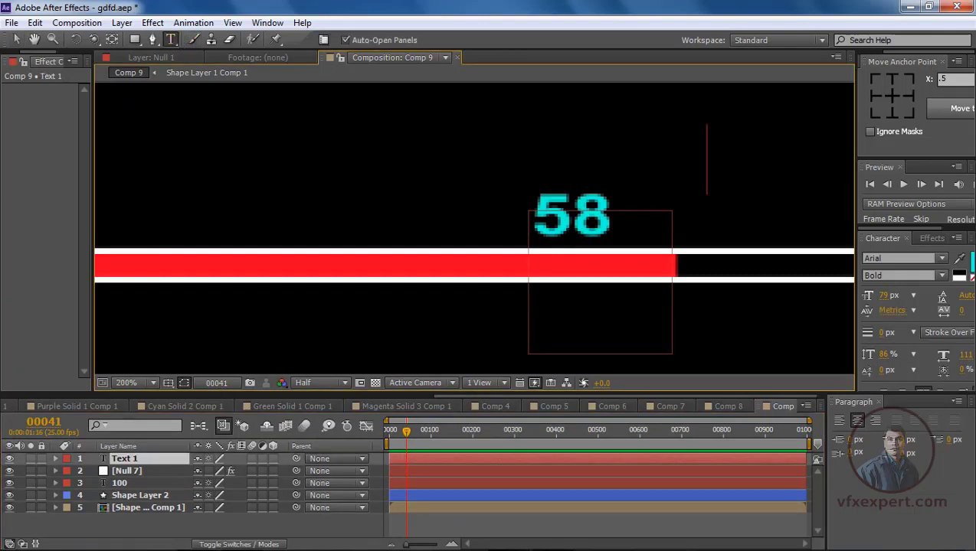
{"action": "type", "text": "%"}
{"action": "left_click", "coordinate": [16, 40]}
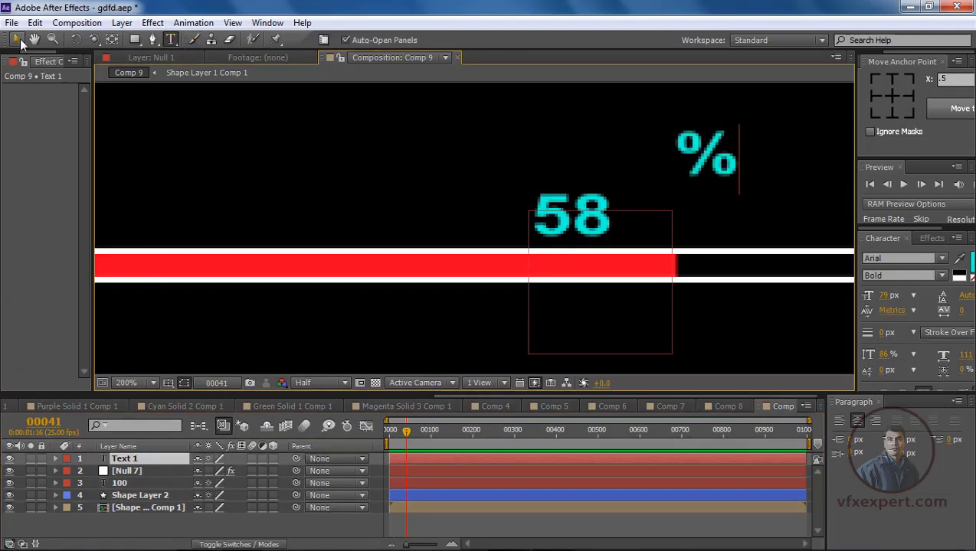
{"action": "mouse_move", "coordinate": [704, 157]}
{"action": "left_mouse_down"}
{"action": "mouse_move", "coordinate": [642, 220]}
{"action": "mouse_move", "coordinate": [639, 203]}
{"action": "left_mouse_up"}
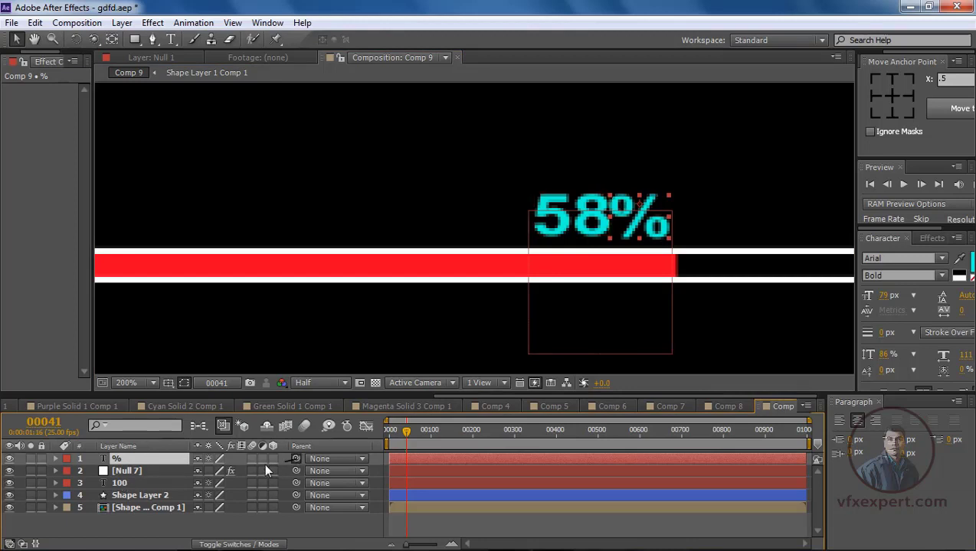
{"action": "left_click_drag", "start_coordinate": [263, 463], "coordinate": [129, 481]}
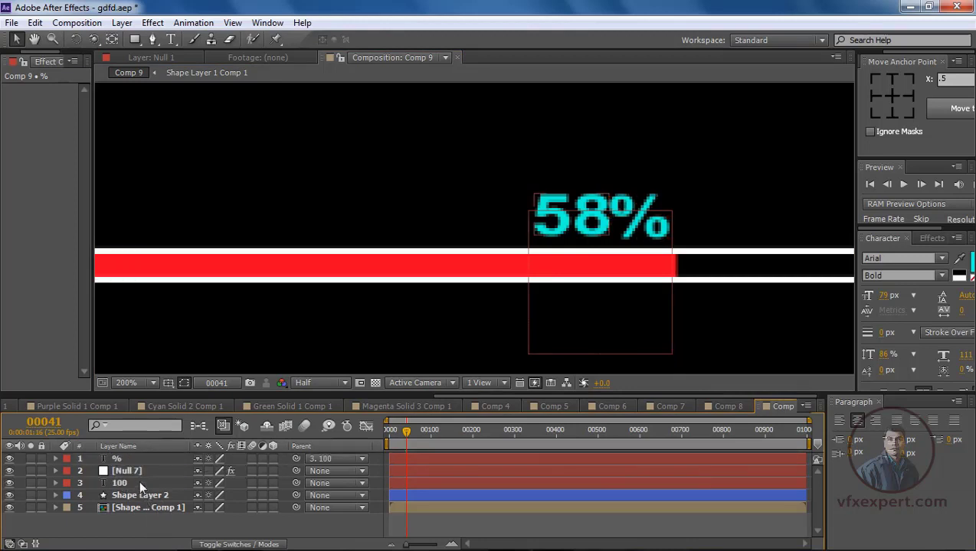
- Try moving the number label below the bar, undo it, and return to frame 0
{"action": "left_click", "coordinate": [139, 480]}
{"action": "left_click_drag", "start_coordinate": [610, 226], "coordinate": [605, 320]}
{"action": "key", "text": "Return"}
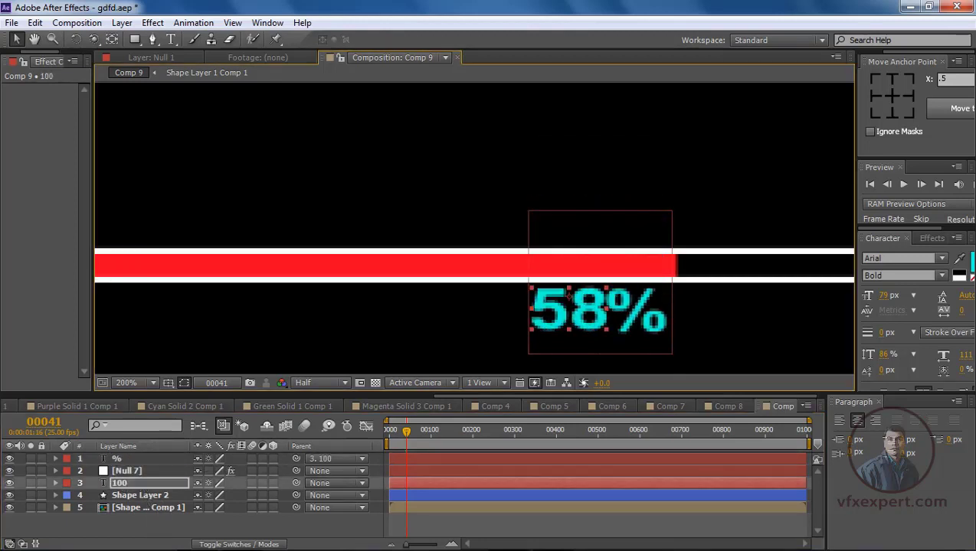
{"action": "key", "text": "ctrl+z"}
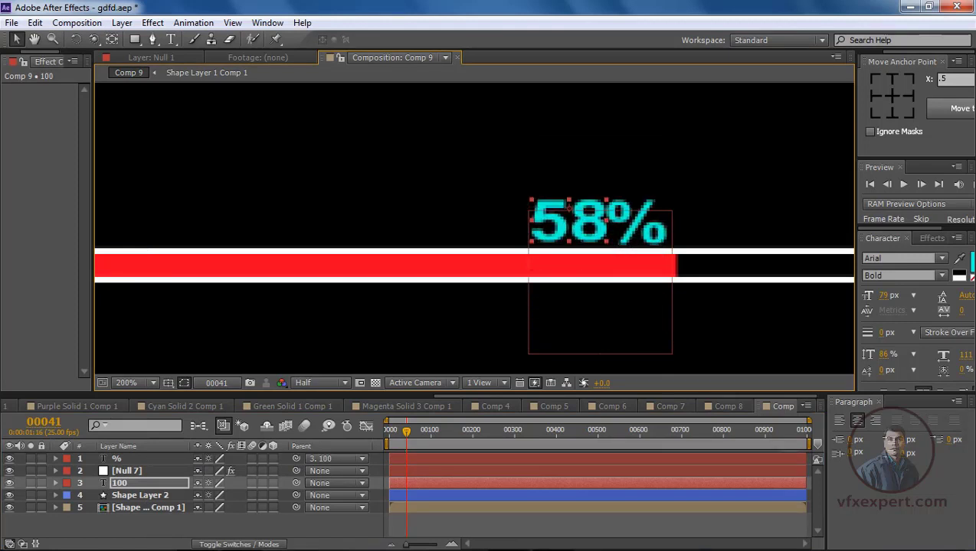
{"action": "key", "text": "comma"}
{"action": "left_click", "coordinate": [645, 290]}
{"action": "left_click", "coordinate": [395, 438]}
{"action": "key", "text": "Home"}
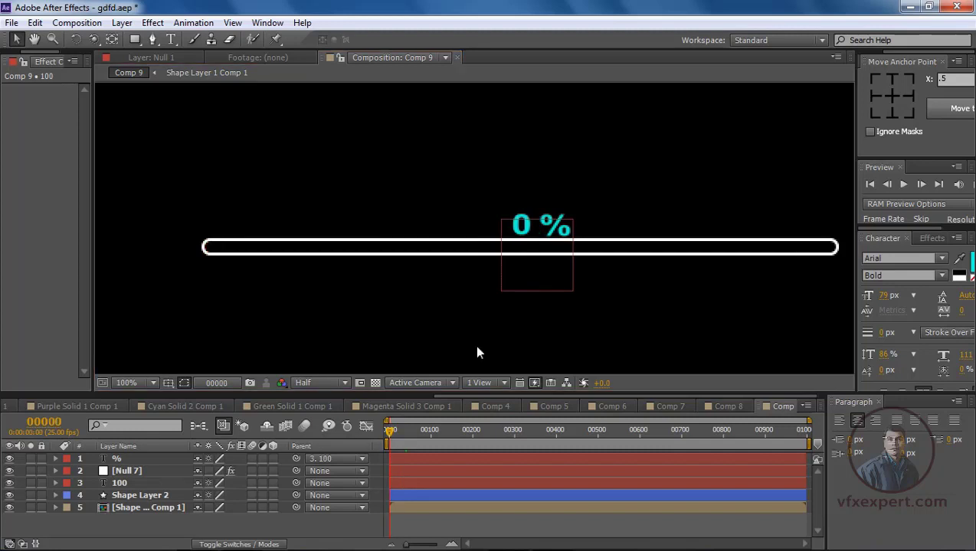
{"action": "key", "text": "period"}
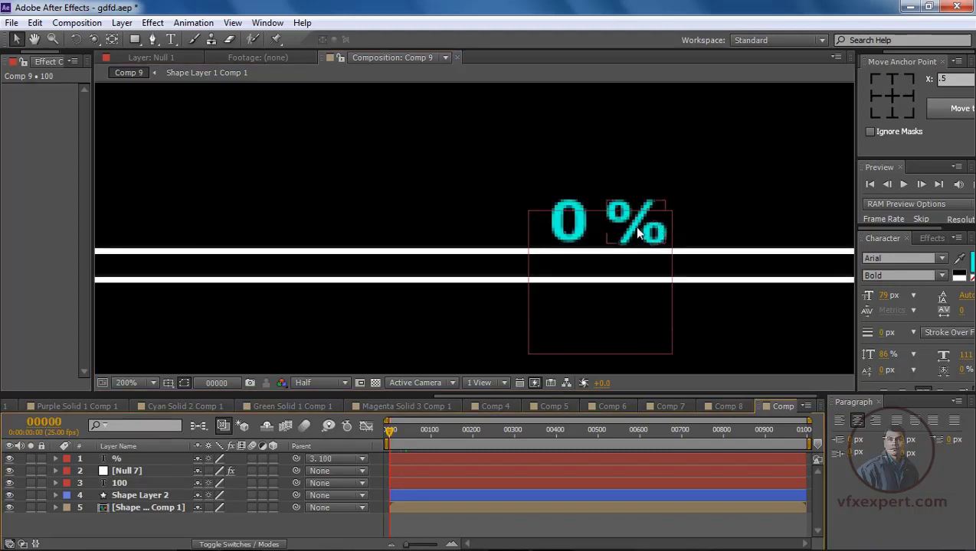
- Position the % sign just right of the number and scrub to check the counter
{"action": "left_click_drag", "start_coordinate": [637, 234], "coordinate": [621, 232]}
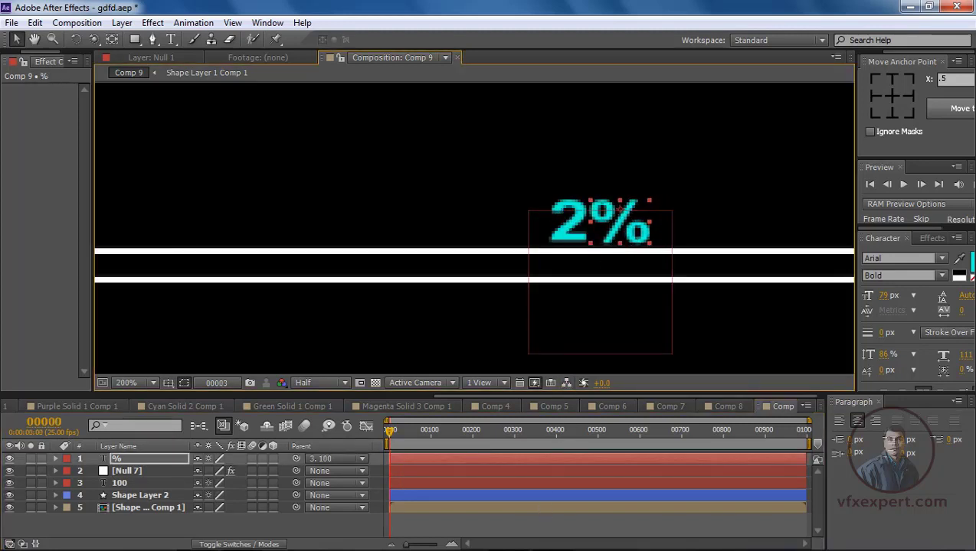
{"action": "key", "text": "space"}
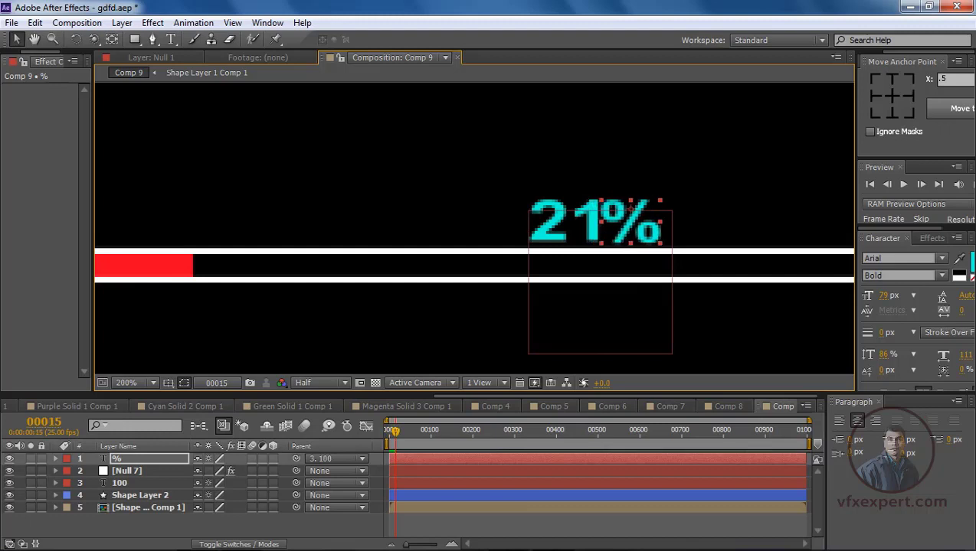
{"action": "left_click_drag", "start_coordinate": [632, 205], "coordinate": [637, 206]}
{"action": "mouse_move", "coordinate": [395, 431]}
{"action": "left_mouse_down"}
{"action": "mouse_move", "coordinate": [413, 435]}
{"action": "mouse_move", "coordinate": [388, 434]}
{"action": "left_mouse_up"}
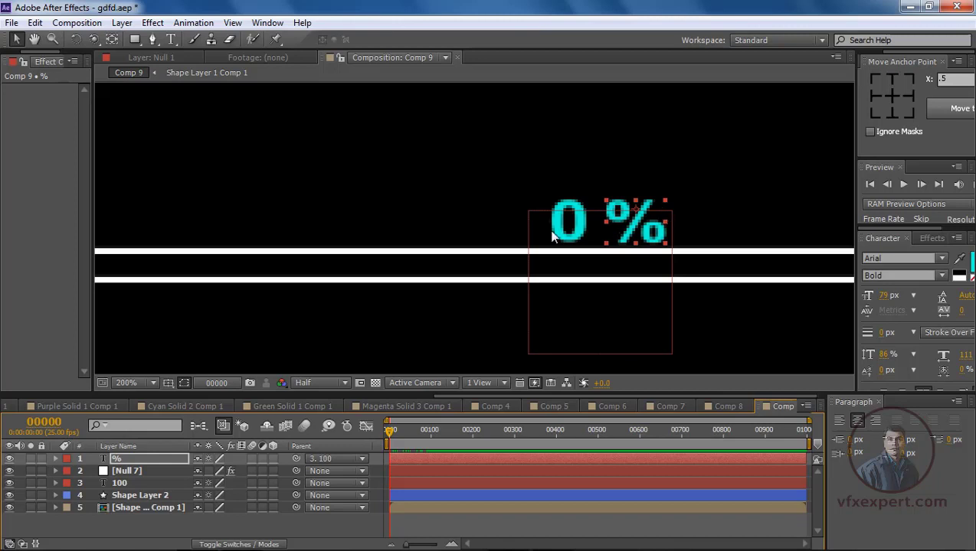
{"action": "left_click", "coordinate": [606, 531]}
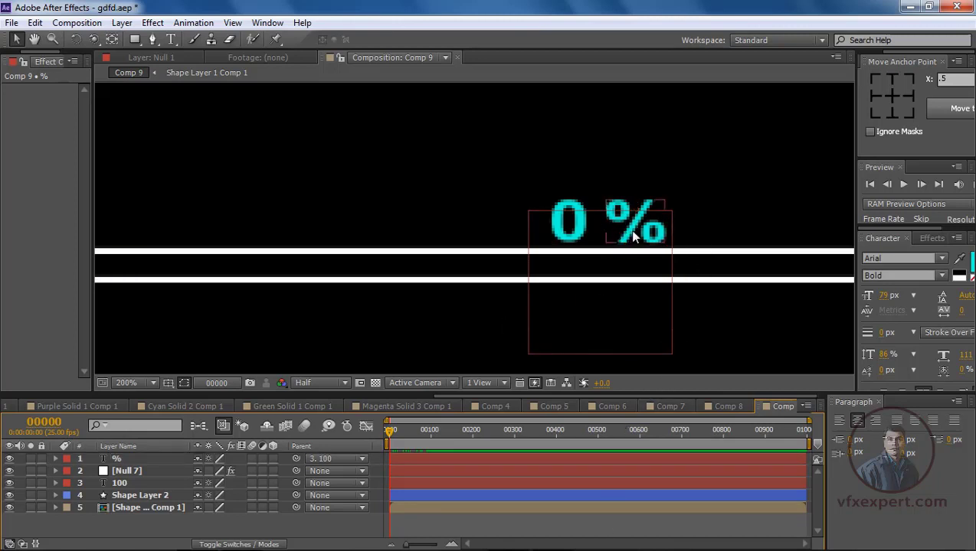
{"action": "left_click_drag", "start_coordinate": [633, 236], "coordinate": [619, 236]}
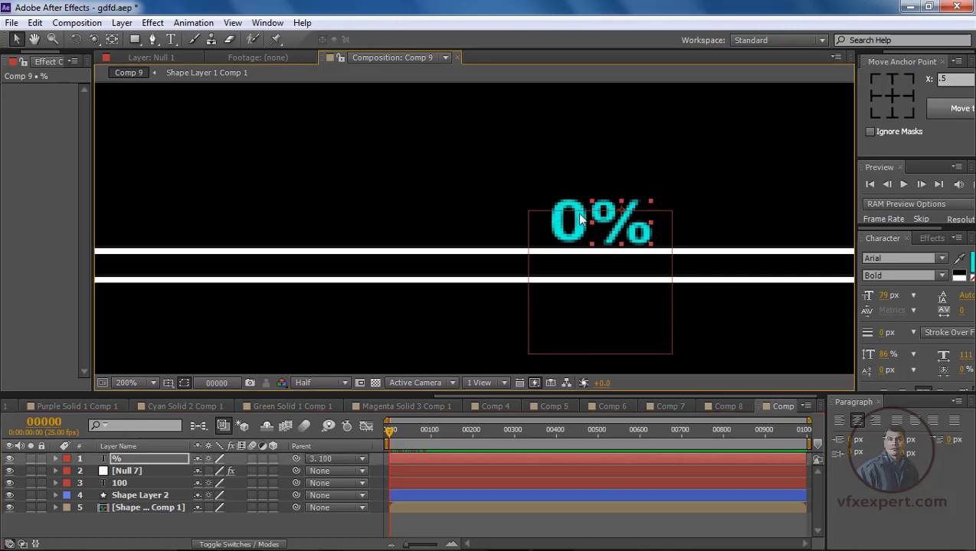
{"action": "left_click_drag", "start_coordinate": [394, 433], "coordinate": [442, 433]}
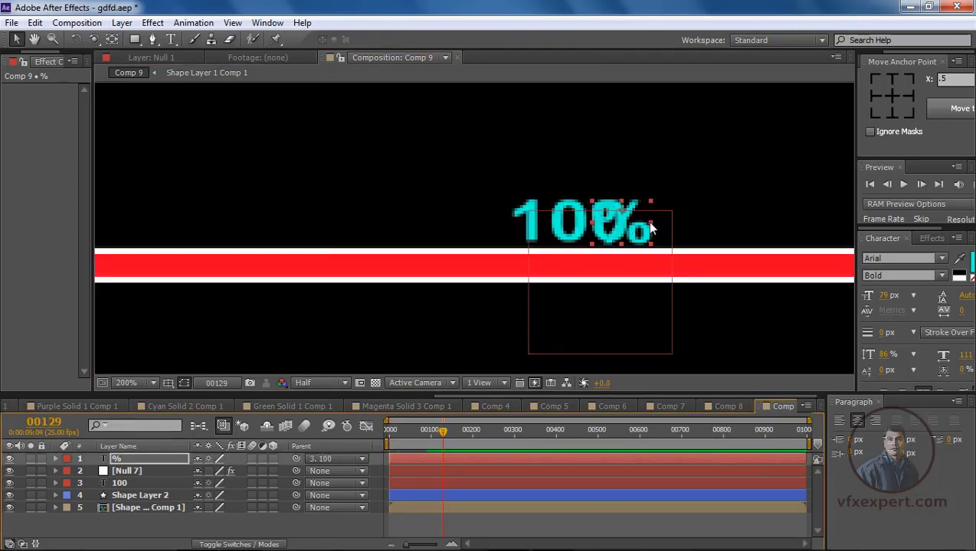
{"action": "key", "text": "Home"}
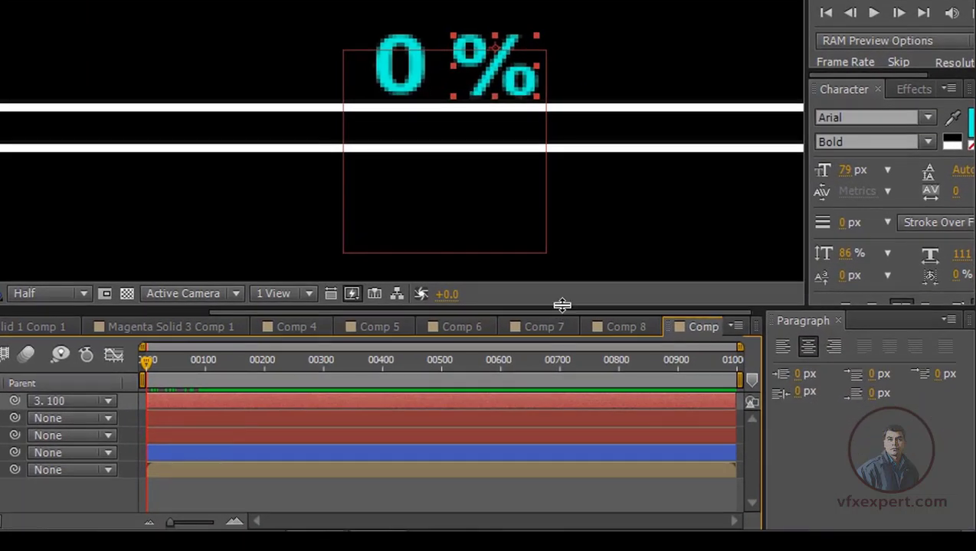
- Right-align the '100' number text layer so its digits grow leftward from the % sign
{"action": "left_click_drag", "start_coordinate": [562, 306], "coordinate": [563, 249]}
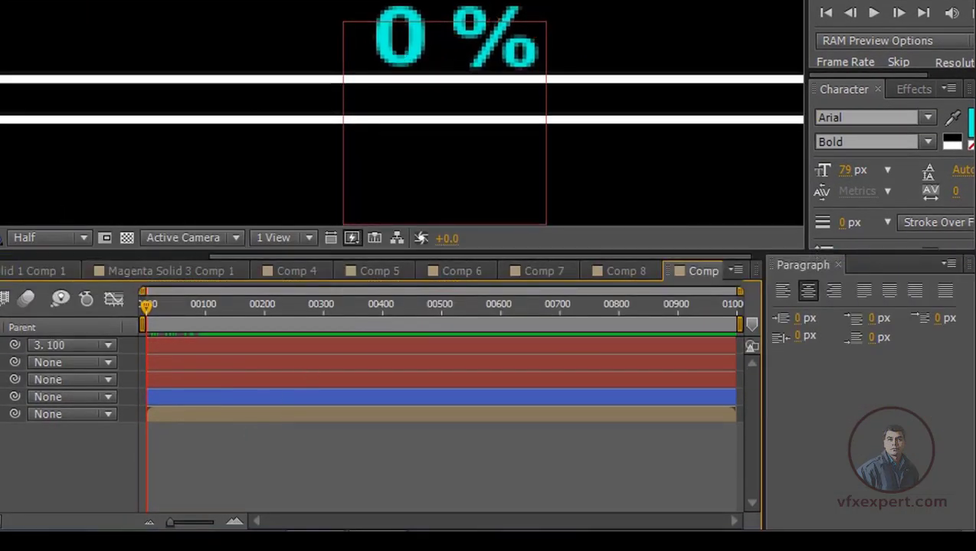
{"action": "left_click", "coordinate": [400, 46]}
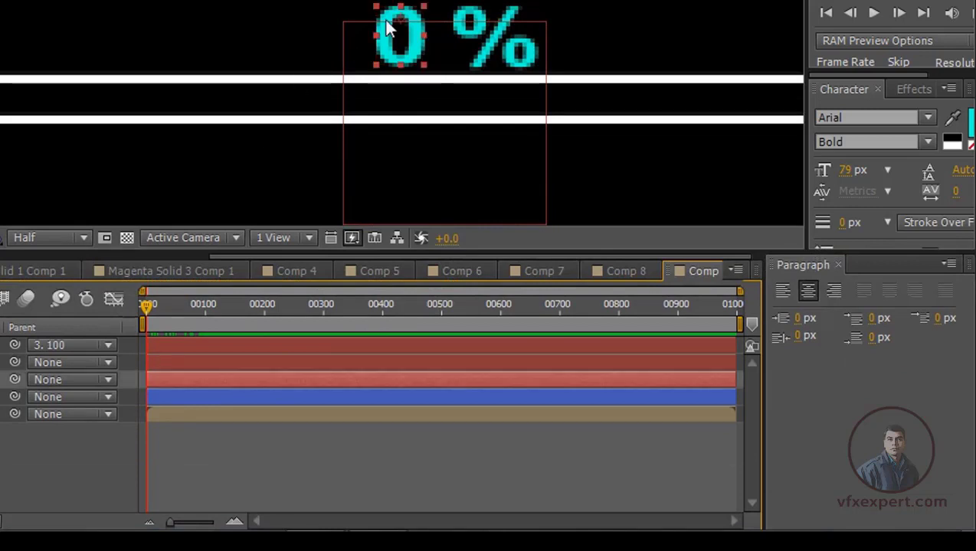
{"action": "left_click", "coordinate": [833, 289]}
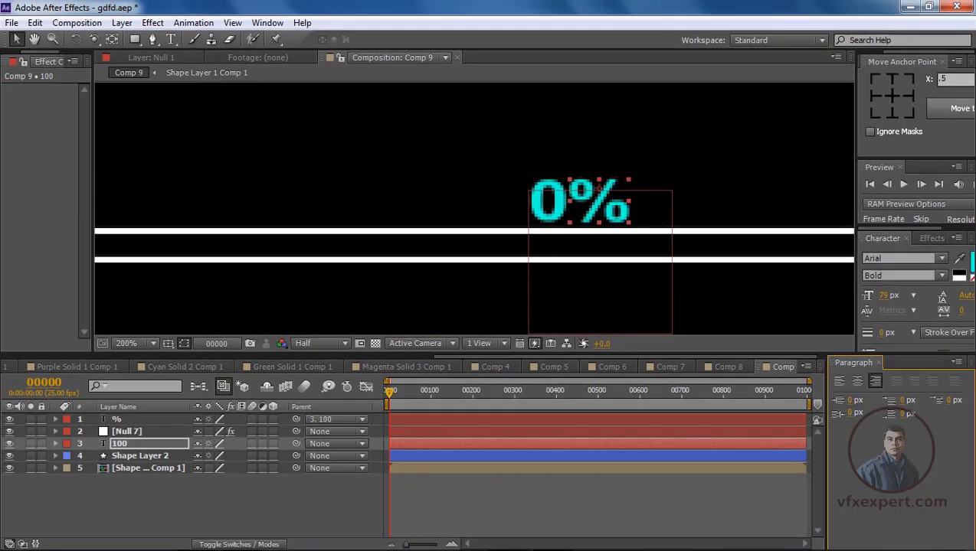
- Nudge the number layer two steps right and the % layer two steps left to close the gap
{"action": "left_click", "coordinate": [123, 419]}
{"action": "left_click", "coordinate": [164, 445]}
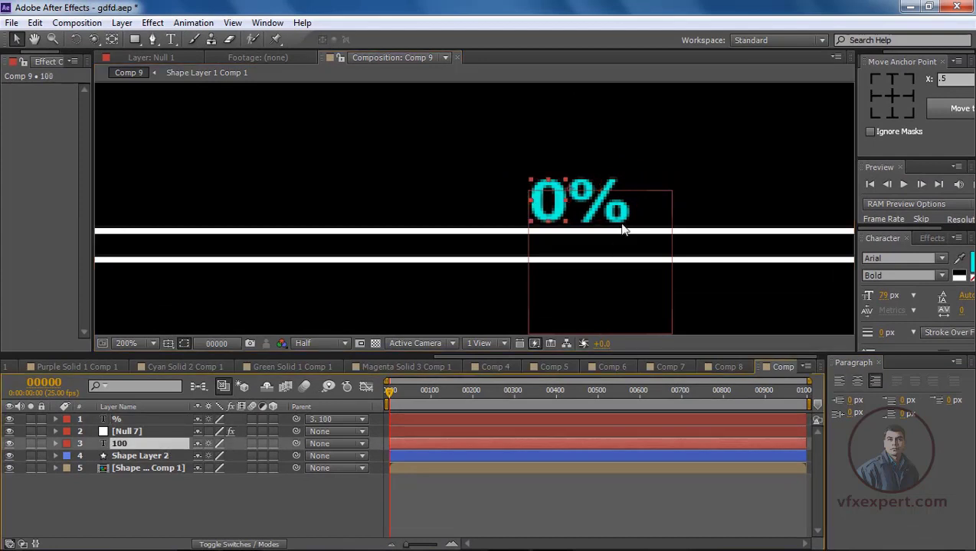
{"action": "left_click", "coordinate": [168, 441]}
{"action": "key", "text": "Right"}
{"action": "key", "text": "Right"}
{"action": "key", "text": "Right"}
{"action": "key", "text": "Right"}
{"action": "key", "text": "Right"}
{"action": "key", "text": "Right"}
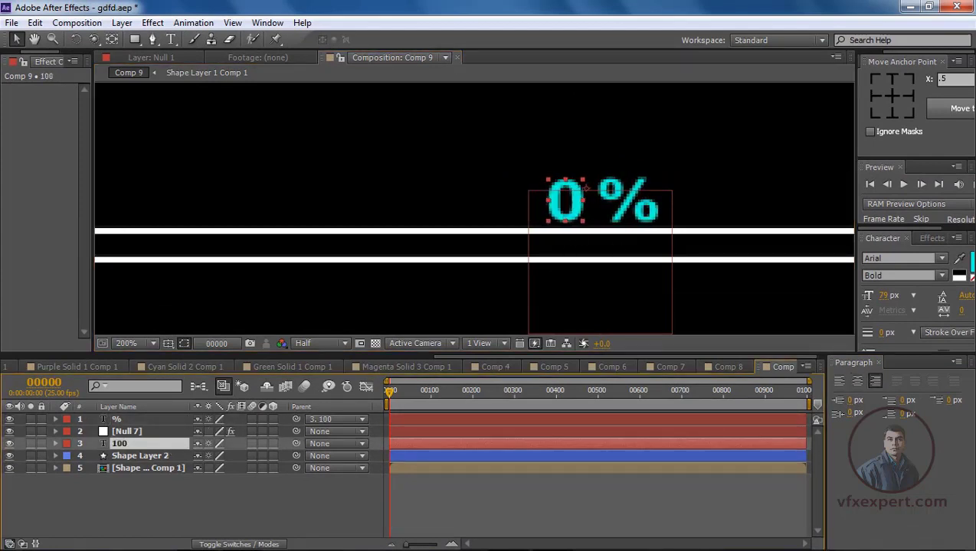
{"action": "key", "text": "Right"}
{"action": "key", "text": "Right"}
{"action": "key", "text": "Right"}
{"action": "left_click", "coordinate": [150, 419]}
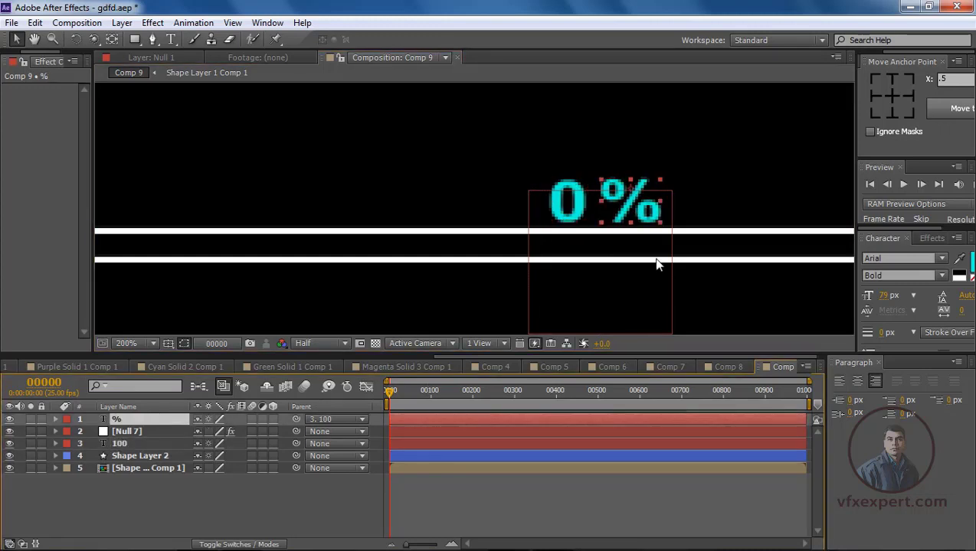
{"action": "key", "text": "Left"}
{"action": "key", "text": "Left"}
{"action": "key", "text": "Left"}
{"action": "key", "text": "Left"}
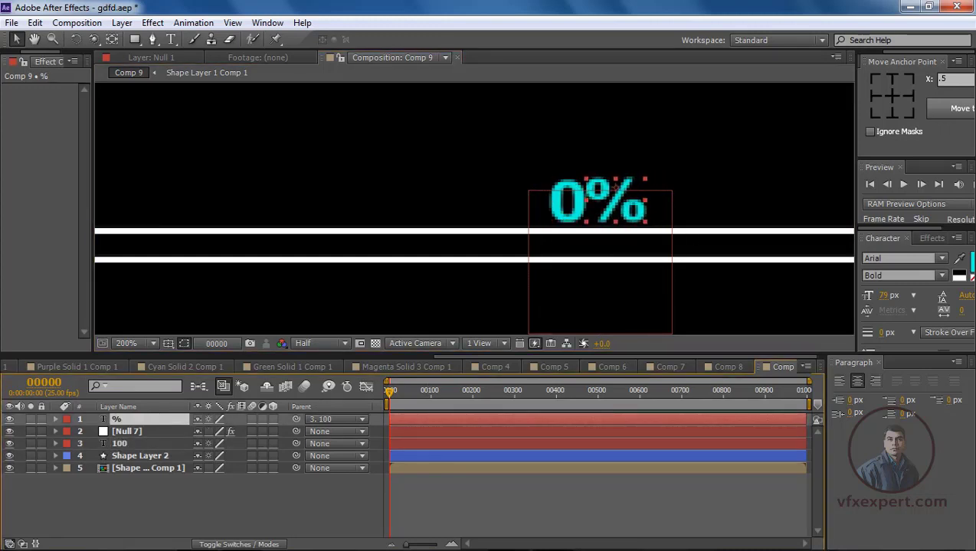
{"action": "key", "text": "Left"}
{"action": "key", "text": "Left"}
- Reapply right text alignment and preview the counter running up to 100%
{"action": "left_click", "coordinate": [534, 489]}
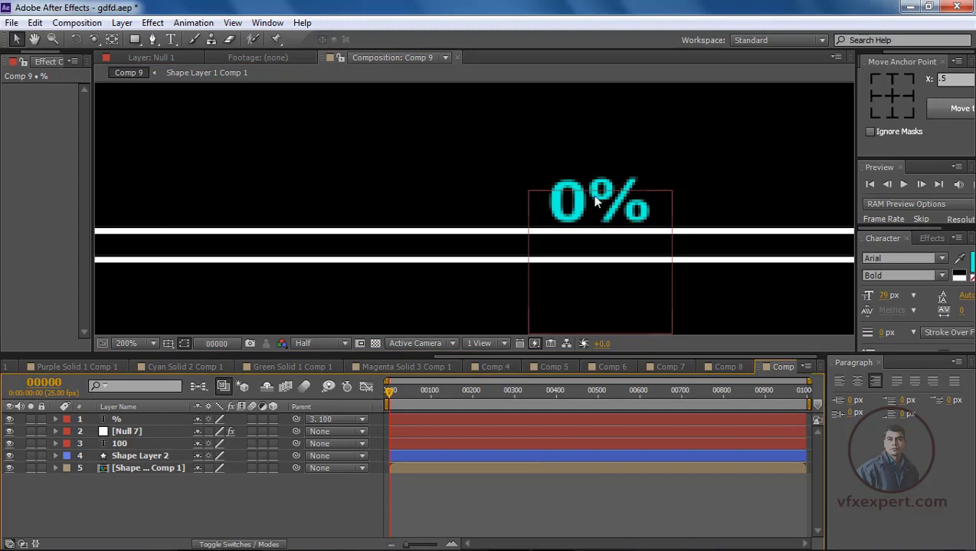
{"action": "left_click", "coordinate": [877, 381]}
{"action": "key", "text": "space"}
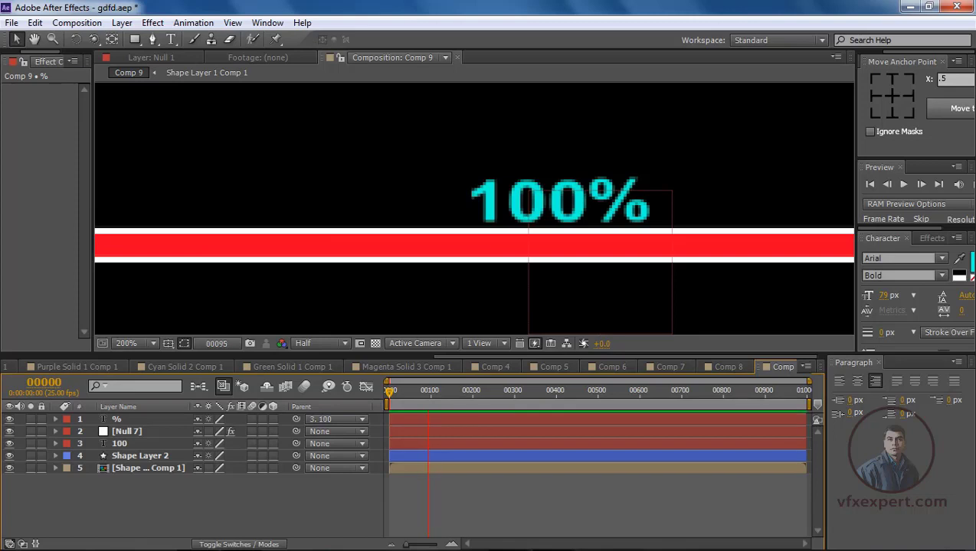
- Play the progress bar animation from the first frame
{"action": "scroll", "coordinate": [685, 207], "scroll_direction": "down", "scroll_amount": 4}
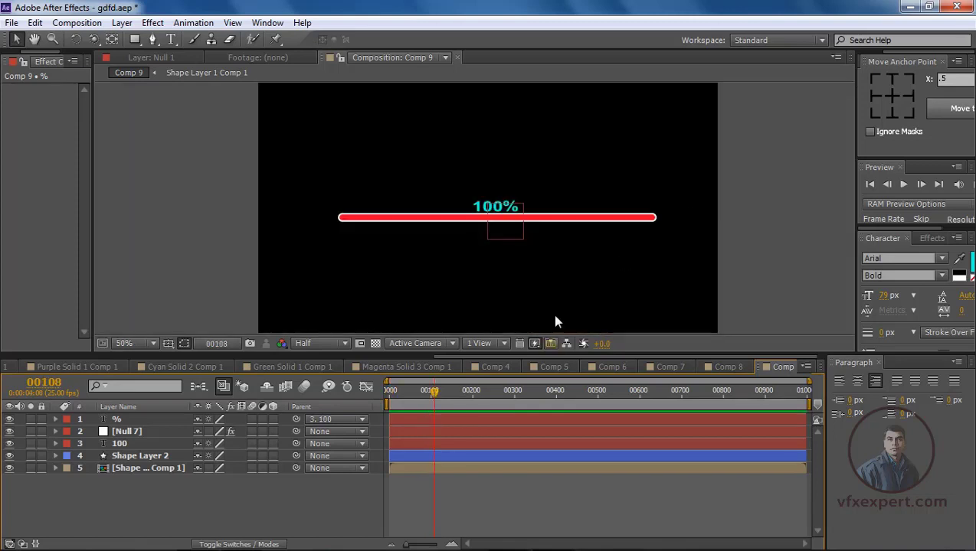
{"action": "scroll", "coordinate": [566, 257], "scroll_direction": "up", "scroll_amount": 2}
{"action": "left_click_drag", "start_coordinate": [427, 407], "coordinate": [260, 405]}
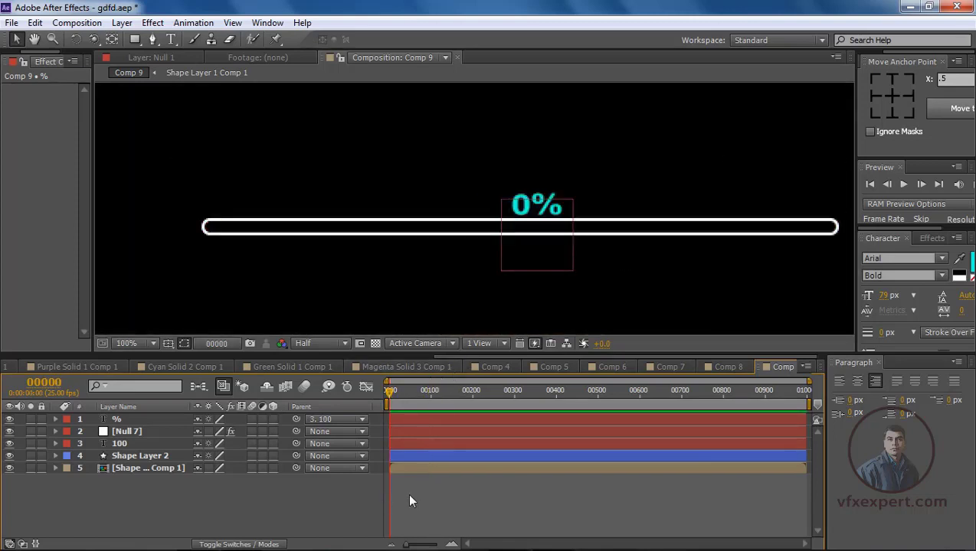
{"action": "key", "text": "space"}
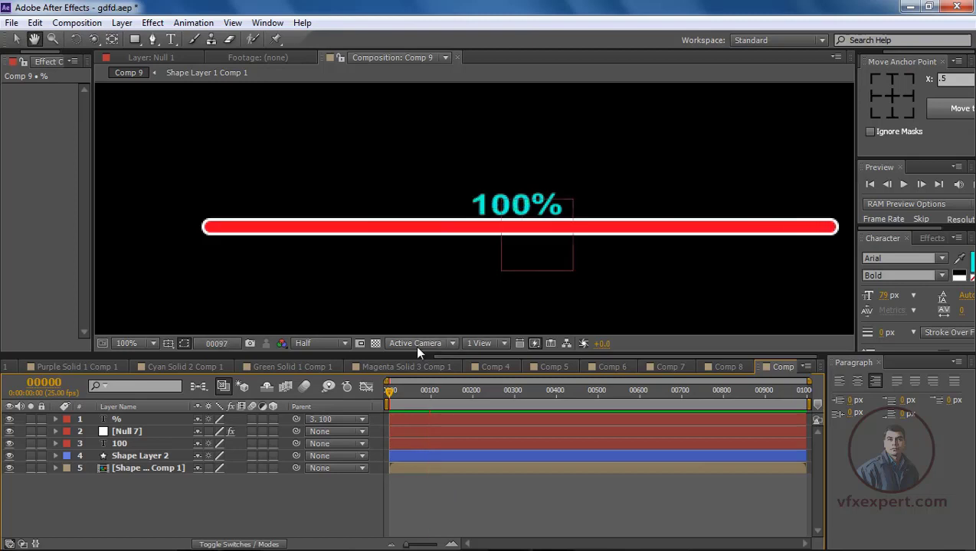
- Set the preview resolution to Full and replay the animation from the start
{"action": "left_click", "coordinate": [337, 343]}
{"action": "left_click", "coordinate": [341, 382]}
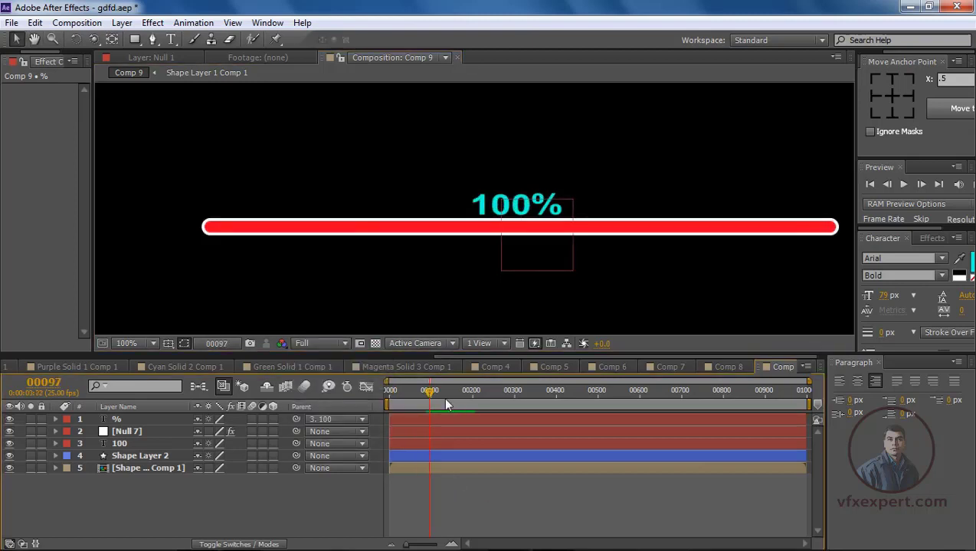
{"action": "left_click_drag", "start_coordinate": [442, 395], "coordinate": [383, 394]}
{"action": "key", "text": "space"}
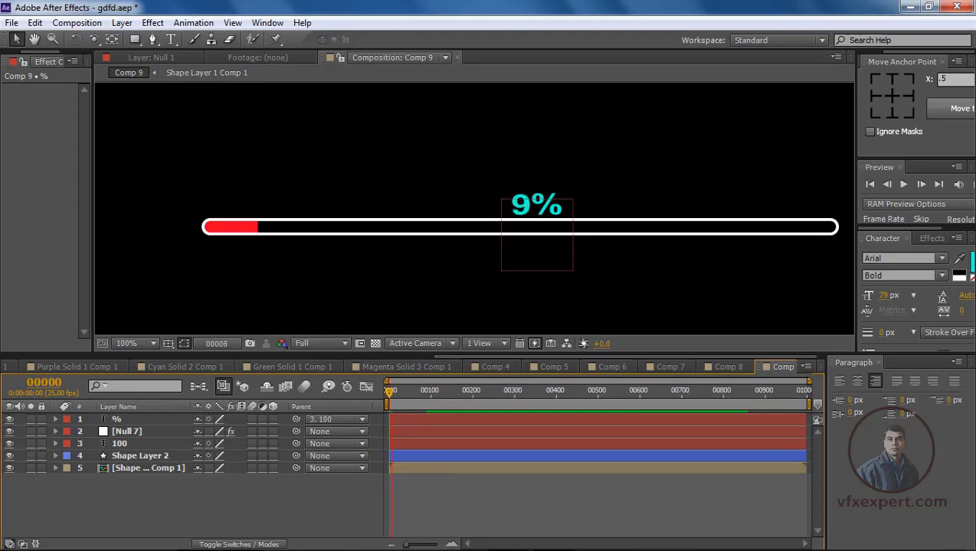